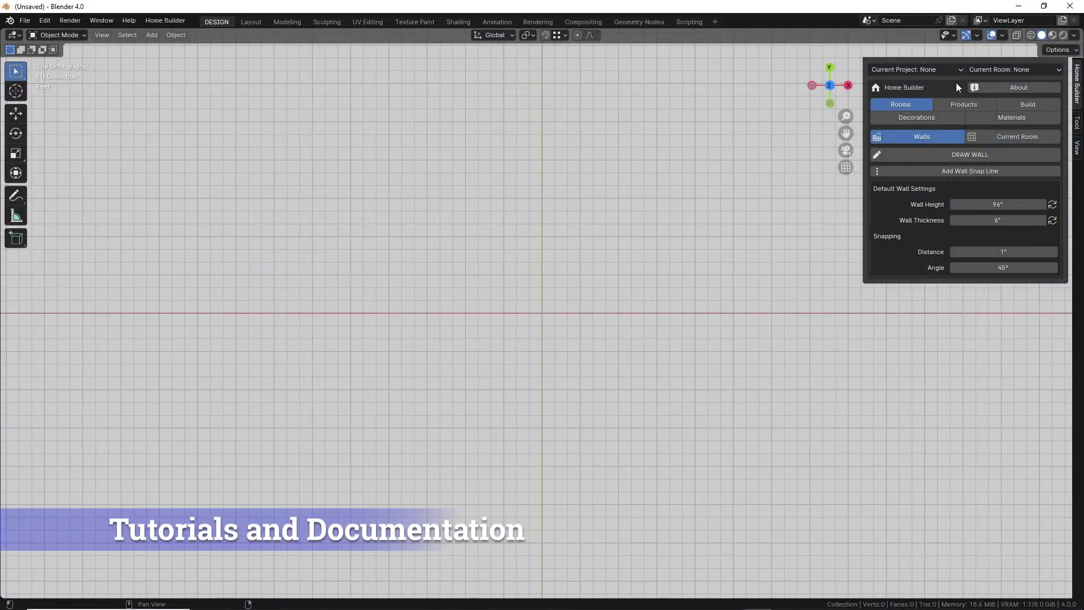
Open Home Builder Online Documentation from the About panel's Training tab
{"action": "left_click", "coordinate": [999, 87]}
{"action": "left_click", "coordinate": [1007, 107]}
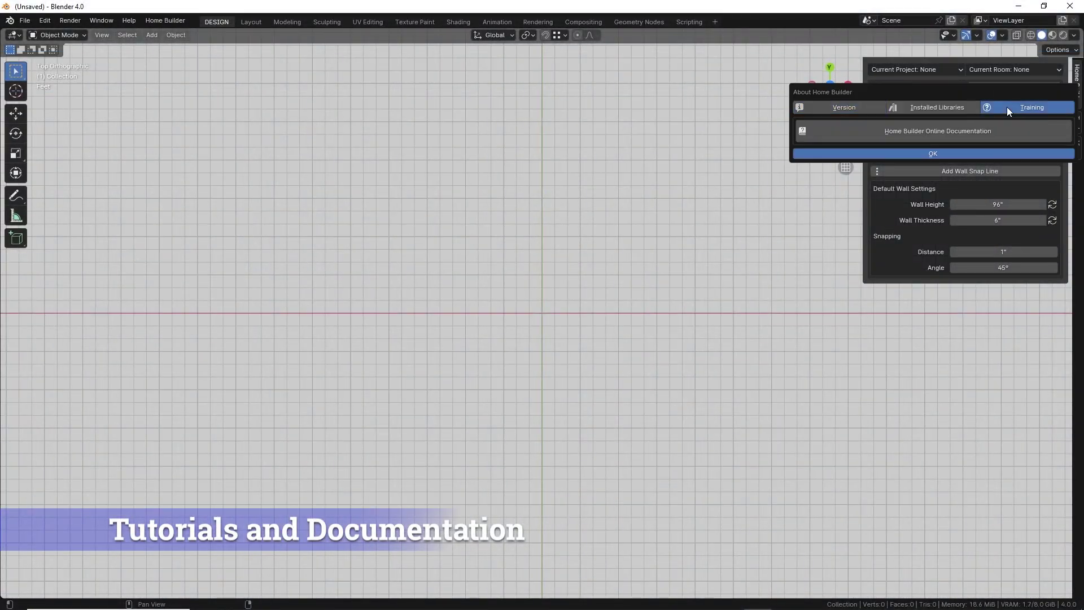
{"action": "left_click", "coordinate": [930, 128]}
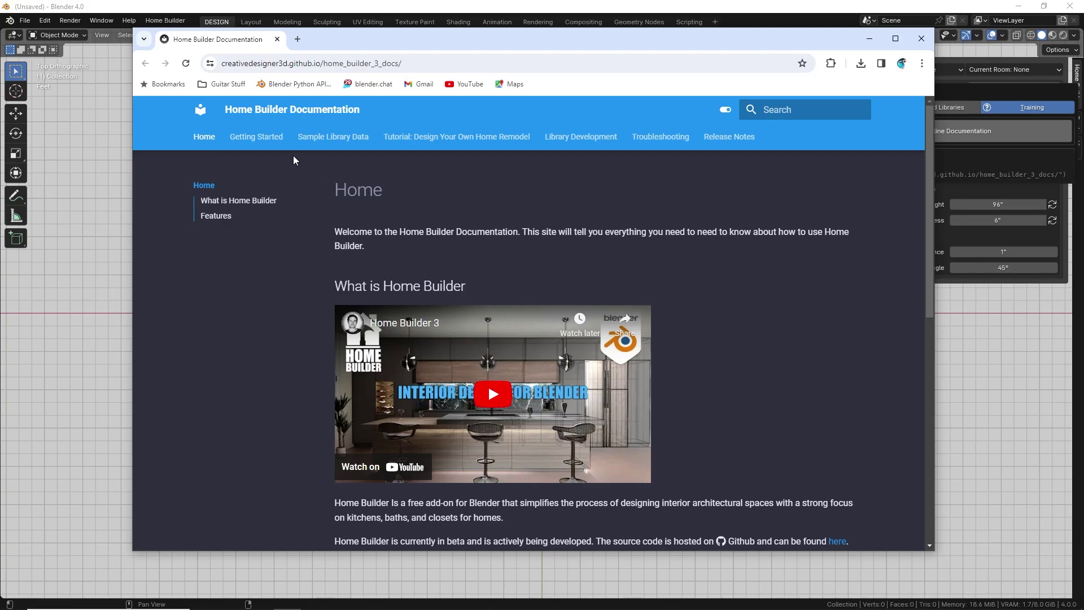
Read the Getting Started page's Edit > Preferences installation steps in the docs
{"action": "left_click", "coordinate": [280, 144]}
{"action": "scroll", "coordinate": [574, 308], "scroll_direction": "down", "scroll_amount": 15}
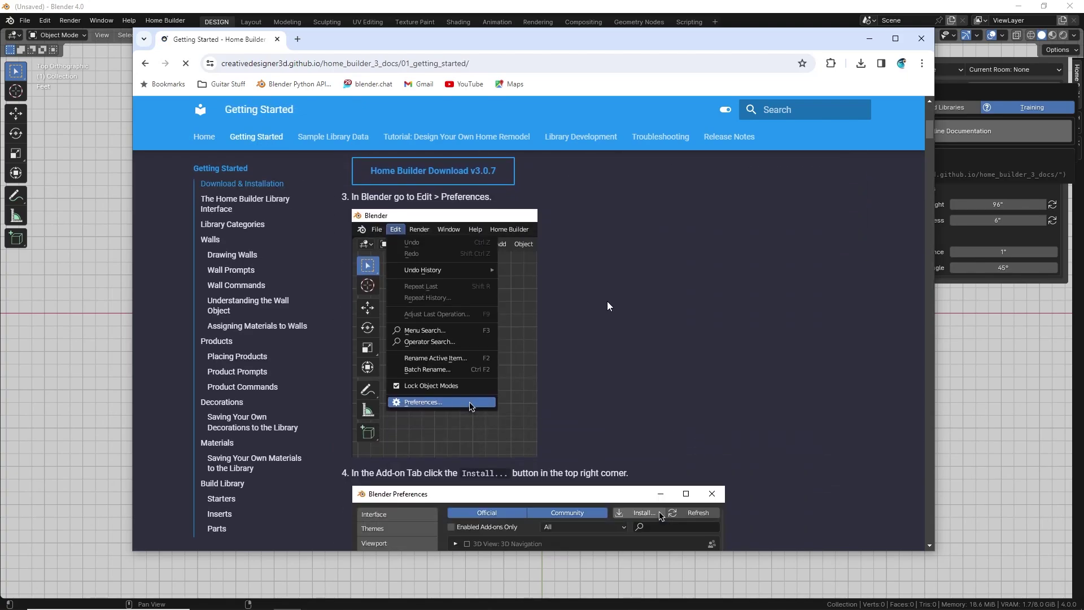
{"action": "scroll", "coordinate": [613, 321], "scroll_direction": "up", "scroll_amount": 3}
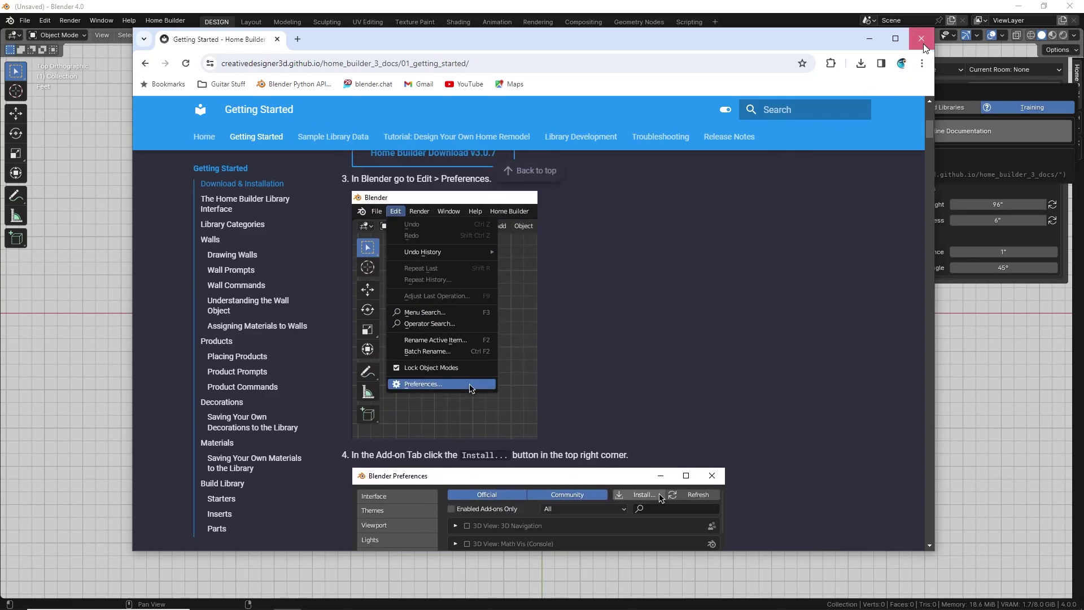
Close the browser, then draw the left wall, the 150" back wall and the right wall
{"action": "left_click", "coordinate": [922, 38]}
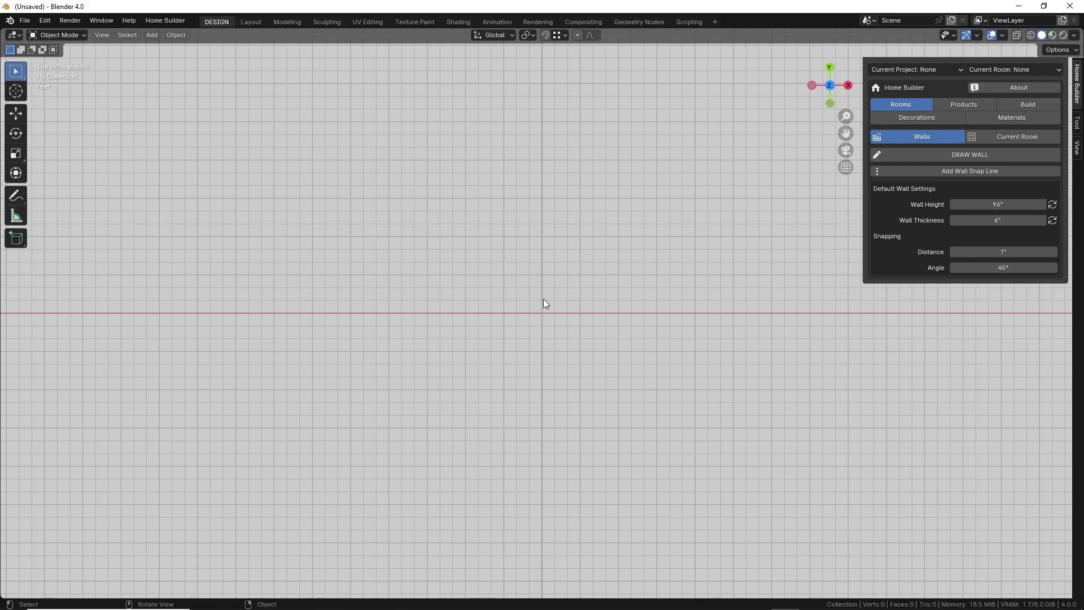
{"action": "left_click", "coordinate": [914, 154]}
{"action": "left_click", "coordinate": [480, 349]}
{"action": "scroll", "coordinate": [488, 228], "scroll_direction": "up", "scroll_amount": 3}
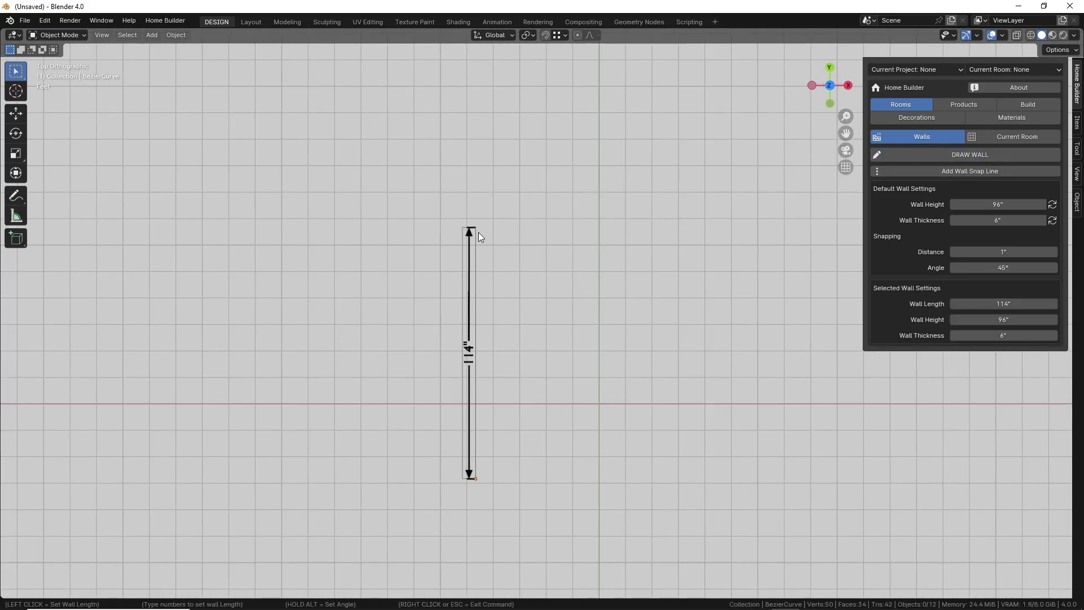
{"action": "left_click", "coordinate": [476, 216]}
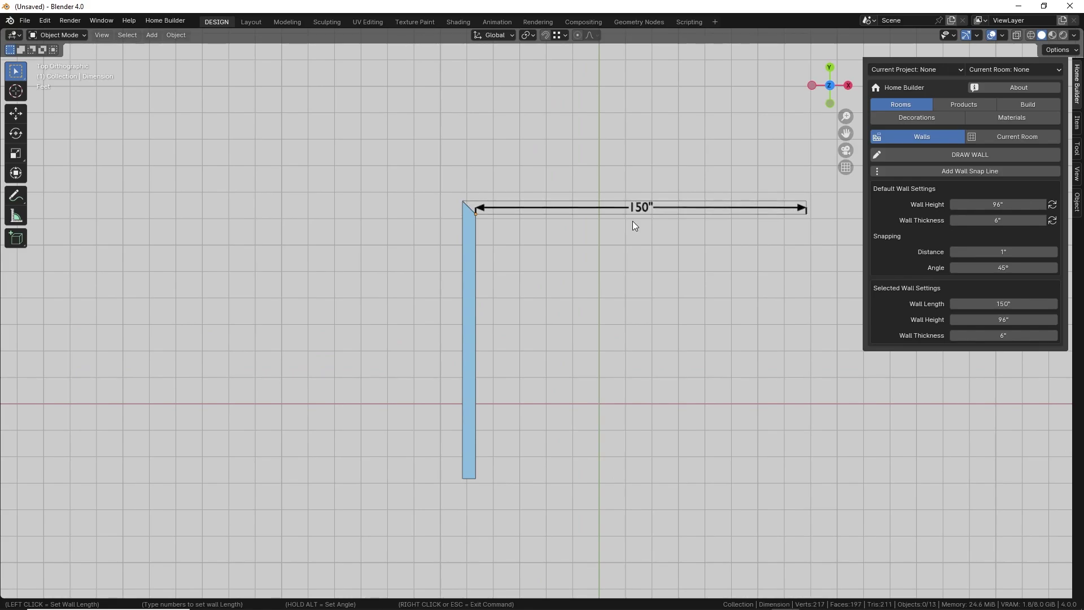
{"action": "left_click", "coordinate": [807, 214]}
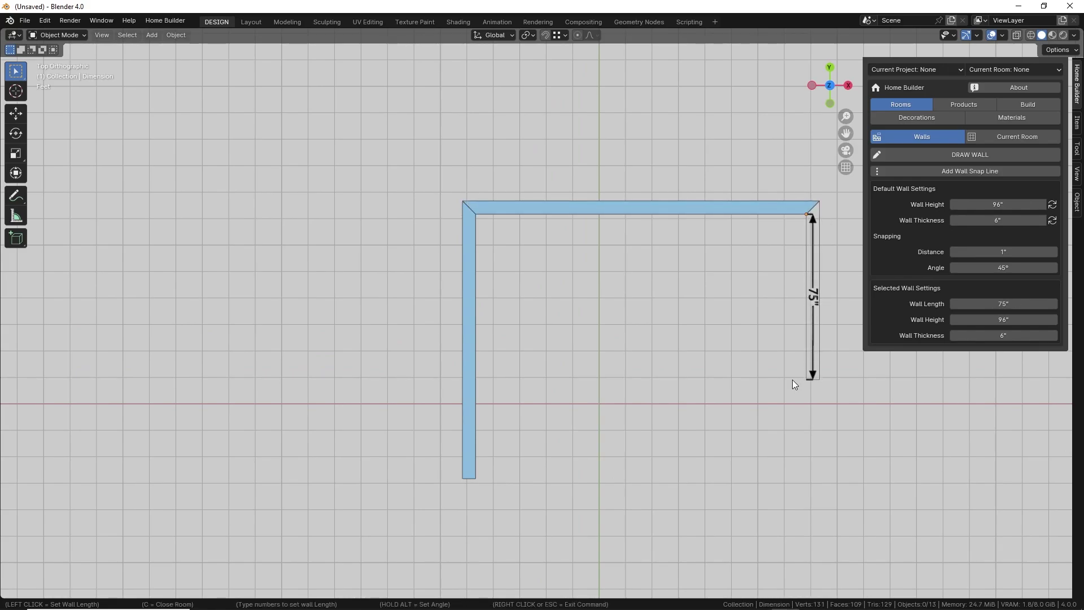
{"action": "scroll", "coordinate": [783, 382], "scroll_direction": "down", "scroll_amount": 1}
{"action": "middle_click_drag", "start_coordinate": [772, 387], "coordinate": [712, 383], "text": "shift"}
{"action": "left_click", "coordinate": [724, 397]}
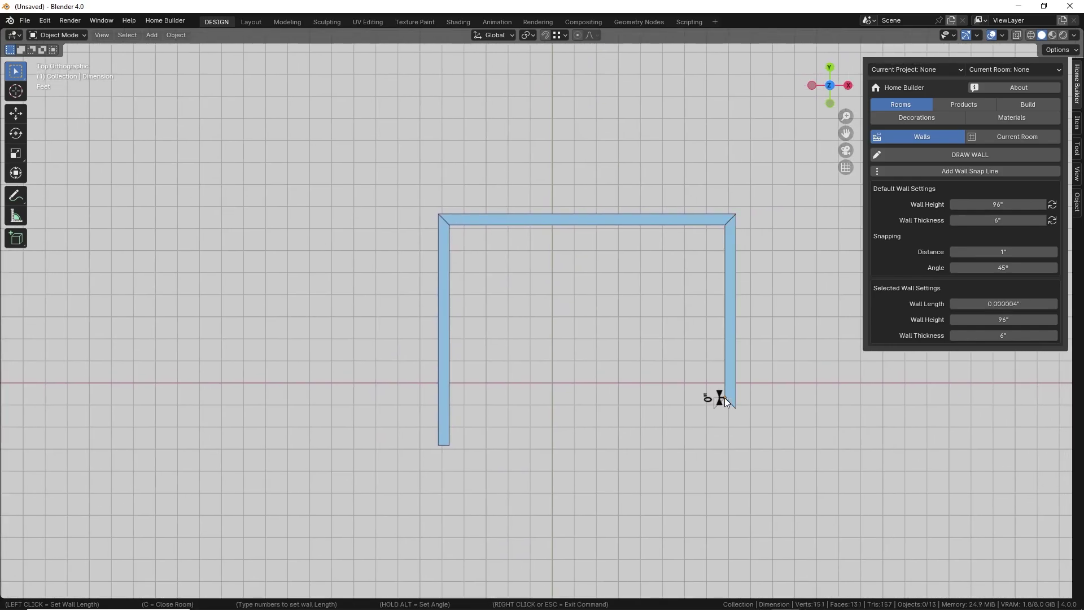
Stop drawing walls, orbit into perspective, and bring up the Doors and Windows products
{"action": "right_click", "coordinate": [626, 392]}
{"action": "mouse_move", "coordinate": [626, 391]}
{"action": "middle_mouse_down"}
{"action": "mouse_move", "coordinate": [607, 412]}
{"action": "mouse_move", "coordinate": [588, 337]}
{"action": "mouse_move", "coordinate": [558, 378]}
{"action": "mouse_move", "coordinate": [549, 270]}
{"action": "middle_mouse_up"}
{"action": "left_click", "coordinate": [950, 103]}
{"action": "left_click", "coordinate": [937, 137]}
{"action": "left_click", "coordinate": [930, 174]}
Place a Door Single and a Window Small on the back wall
{"action": "left_click", "coordinate": [1011, 187]}
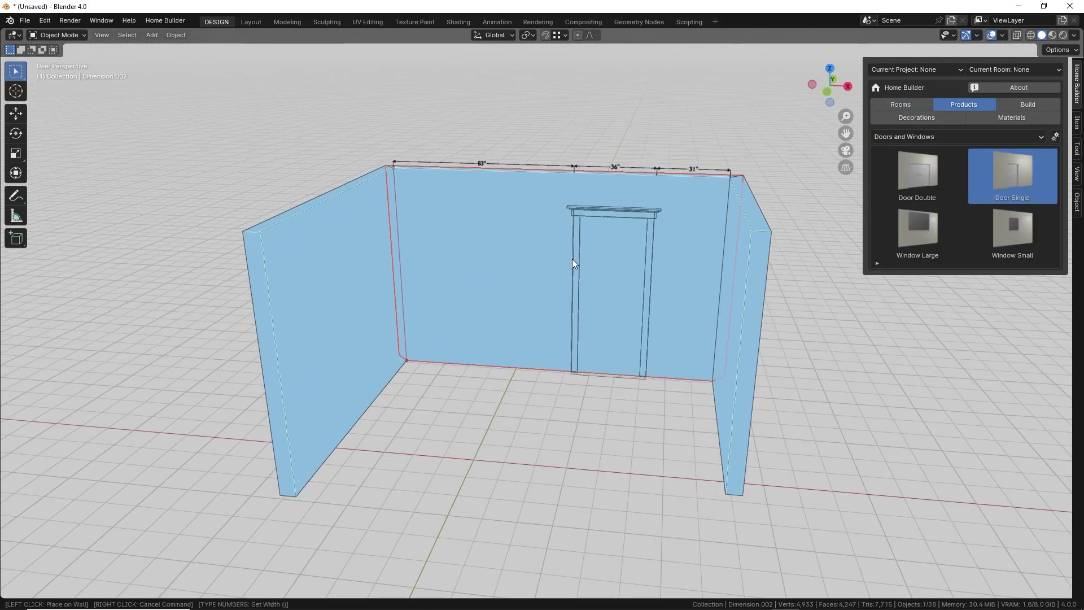
{"action": "scroll", "coordinate": [572, 258], "scroll_direction": "up", "scroll_amount": 4}
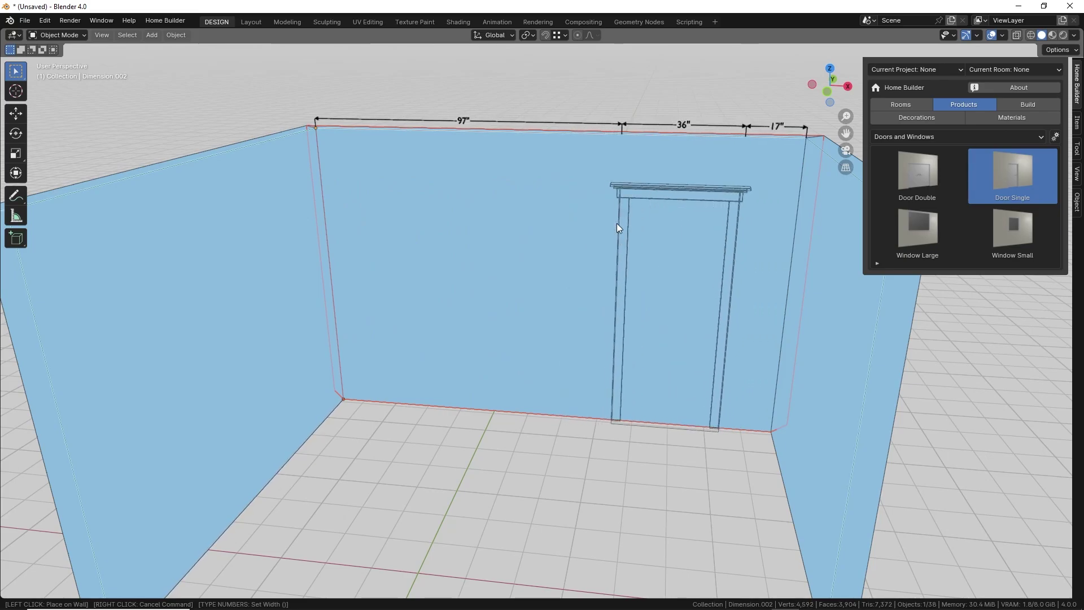
{"action": "left_click", "coordinate": [617, 223]}
{"action": "left_click", "coordinate": [982, 231]}
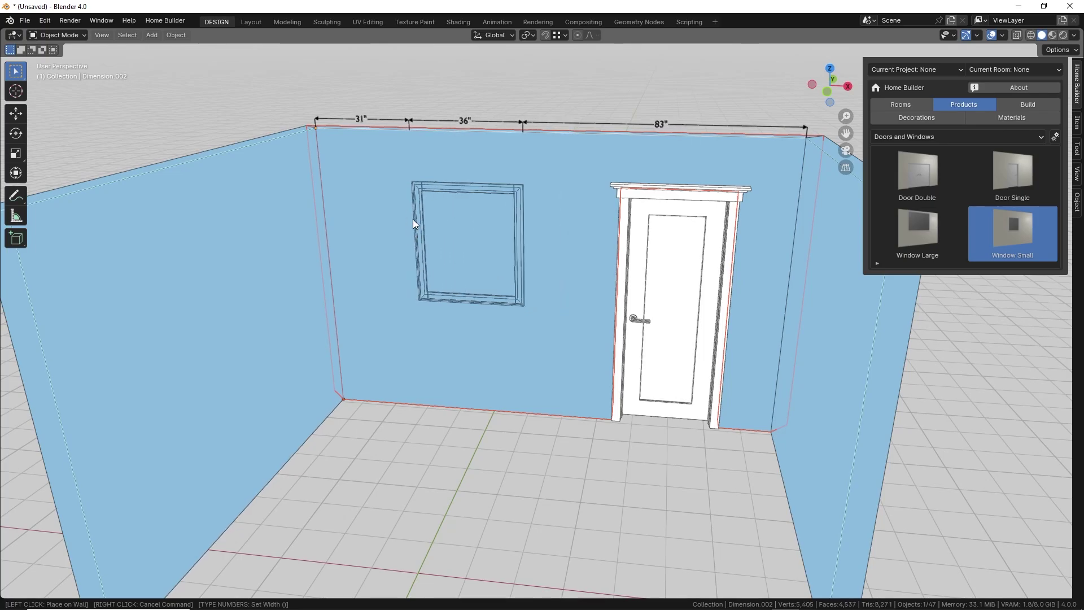
{"action": "left_click", "coordinate": [413, 220]}
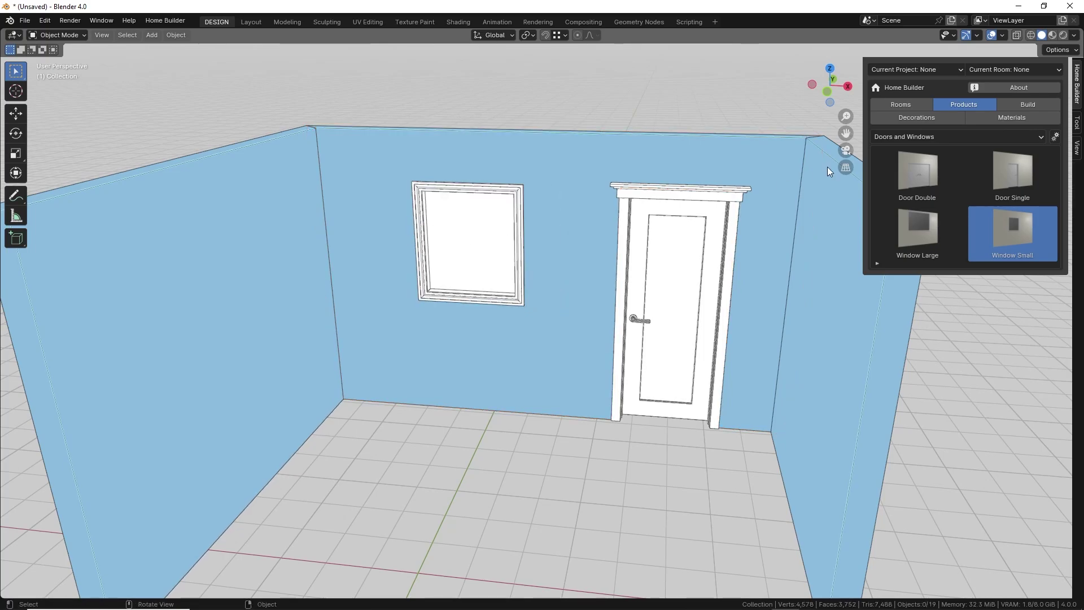
Place a 150.0" elevation dimension along the top of the back wall from the View tab
{"action": "left_click", "coordinate": [1079, 149]}
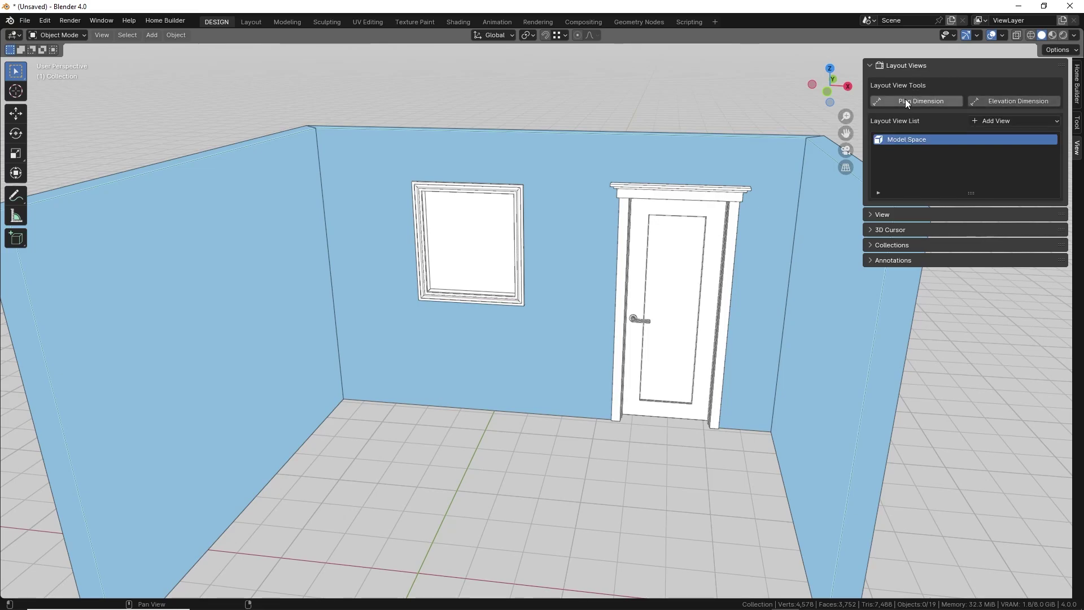
{"action": "left_click", "coordinate": [992, 100]}
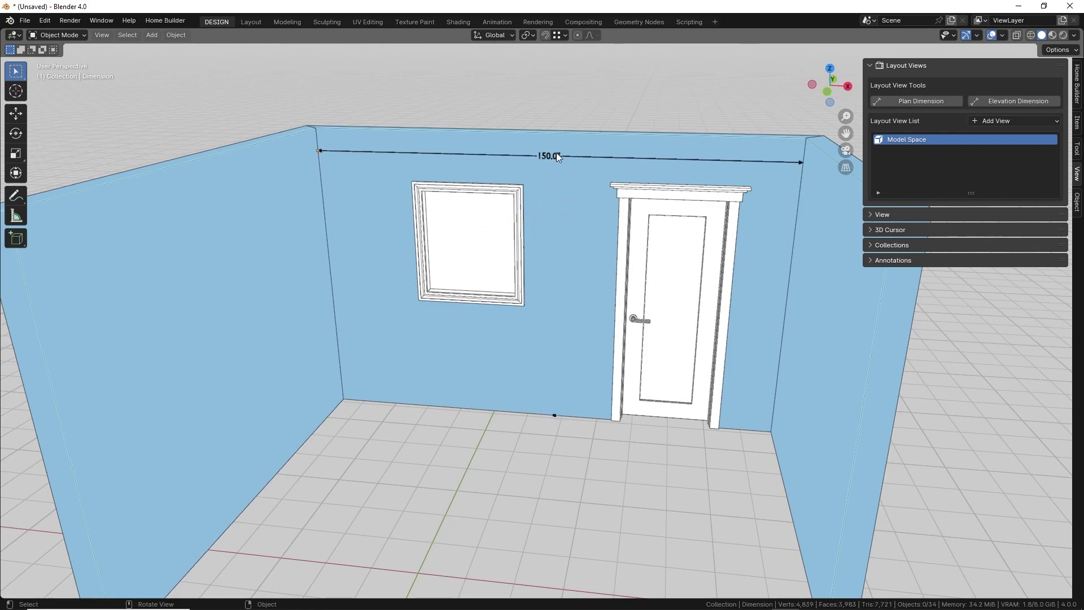
{"action": "left_click", "coordinate": [543, 152]}
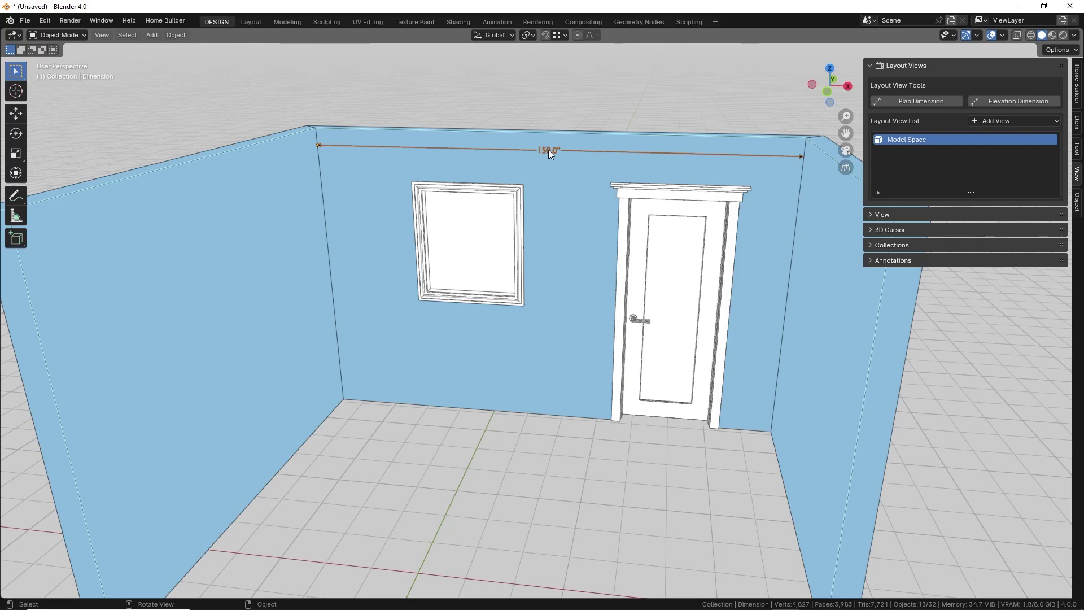
{"action": "left_click", "coordinate": [633, 23]}
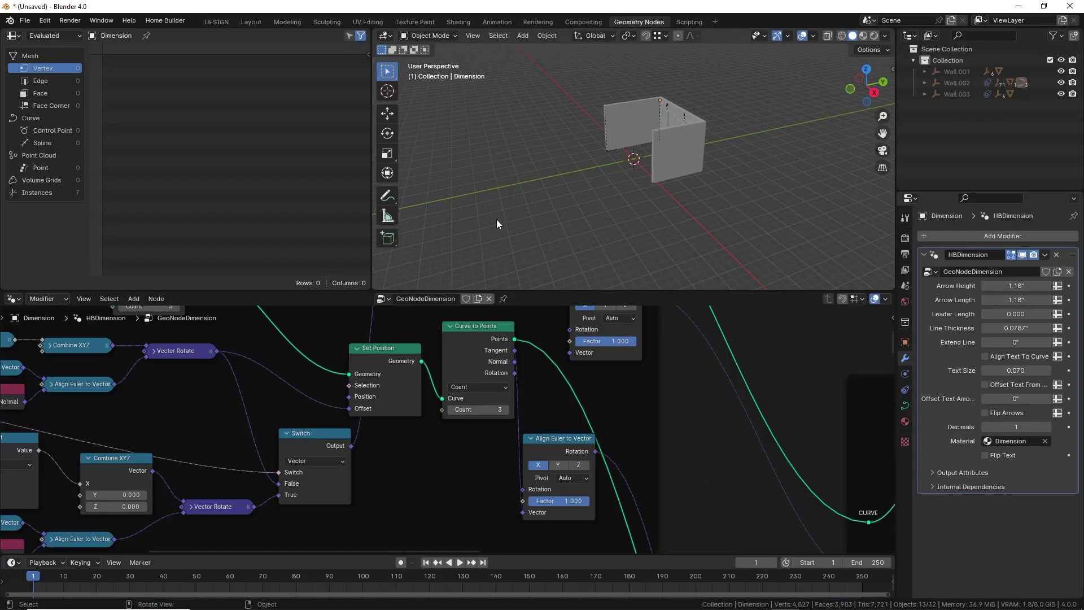
{"action": "scroll", "coordinate": [401, 384], "scroll_direction": "down", "scroll_amount": 7}
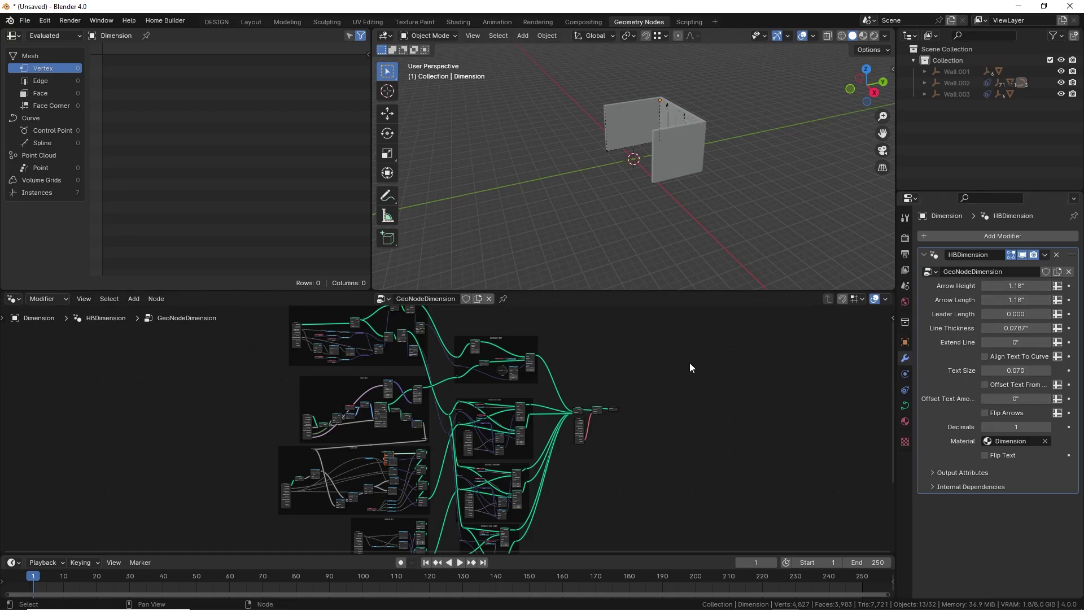
Move the 150.0" dimension down onto the back wall's top edge
{"action": "left_click", "coordinate": [215, 23]}
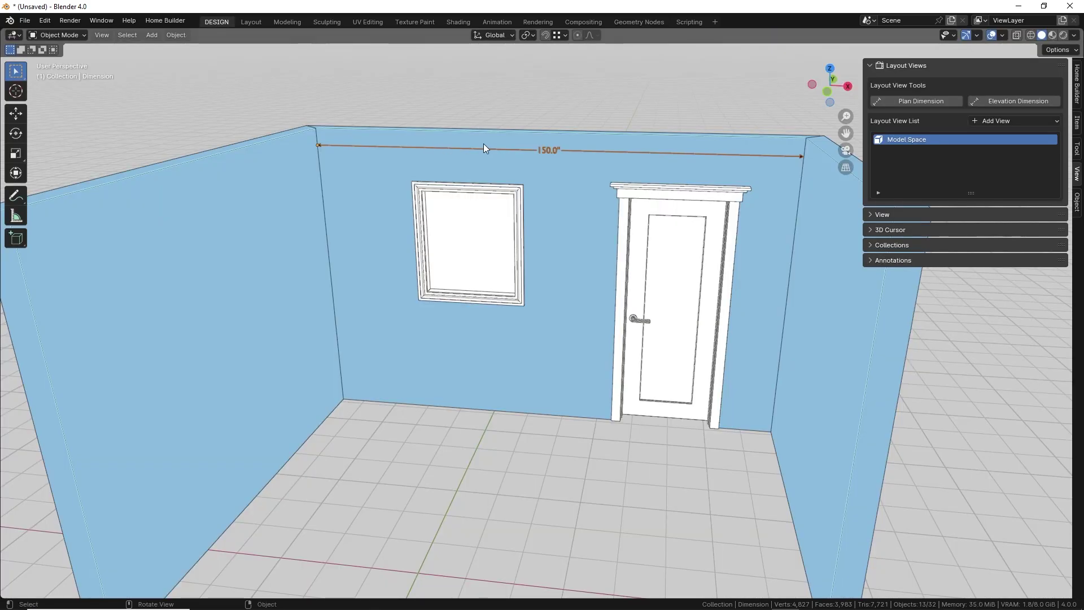
{"action": "middle_click_drag", "start_coordinate": [516, 146], "coordinate": [439, 161]}
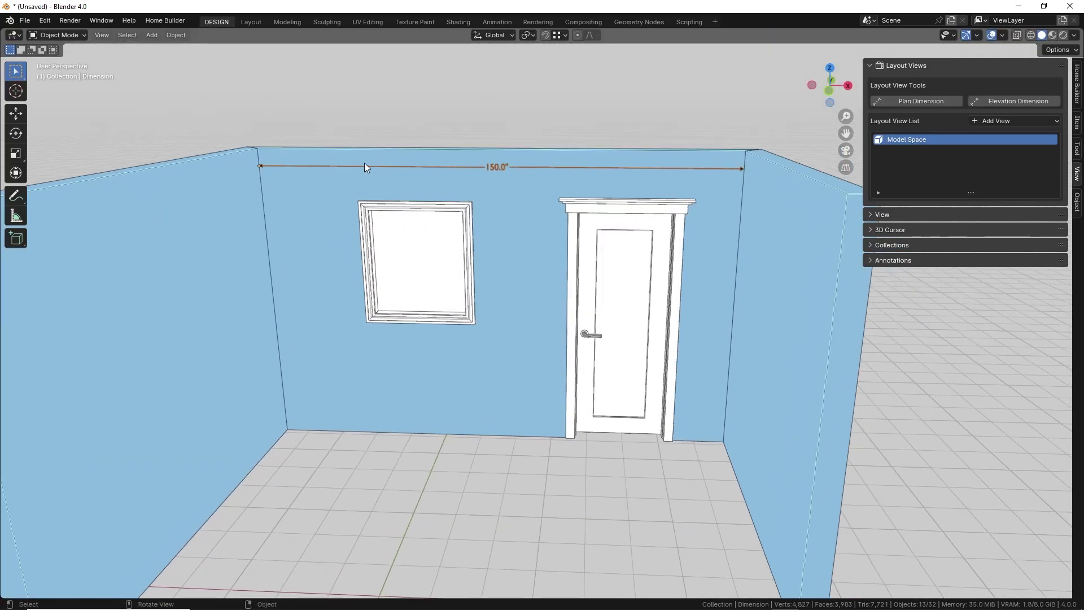
{"action": "left_click", "coordinate": [21, 114]}
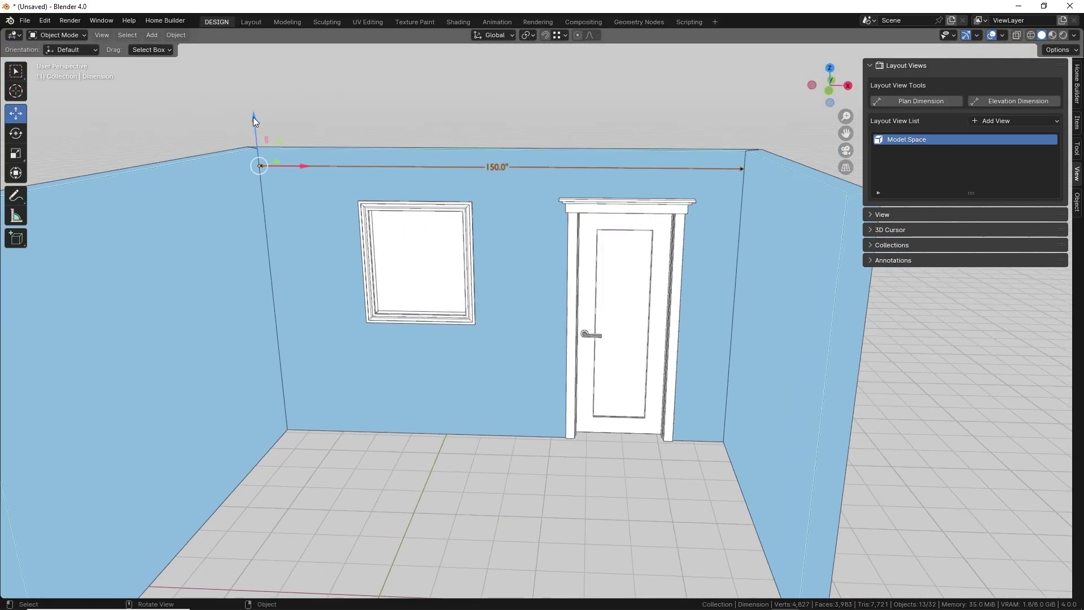
{"action": "left_click_drag", "start_coordinate": [254, 119], "coordinate": [260, 148]}
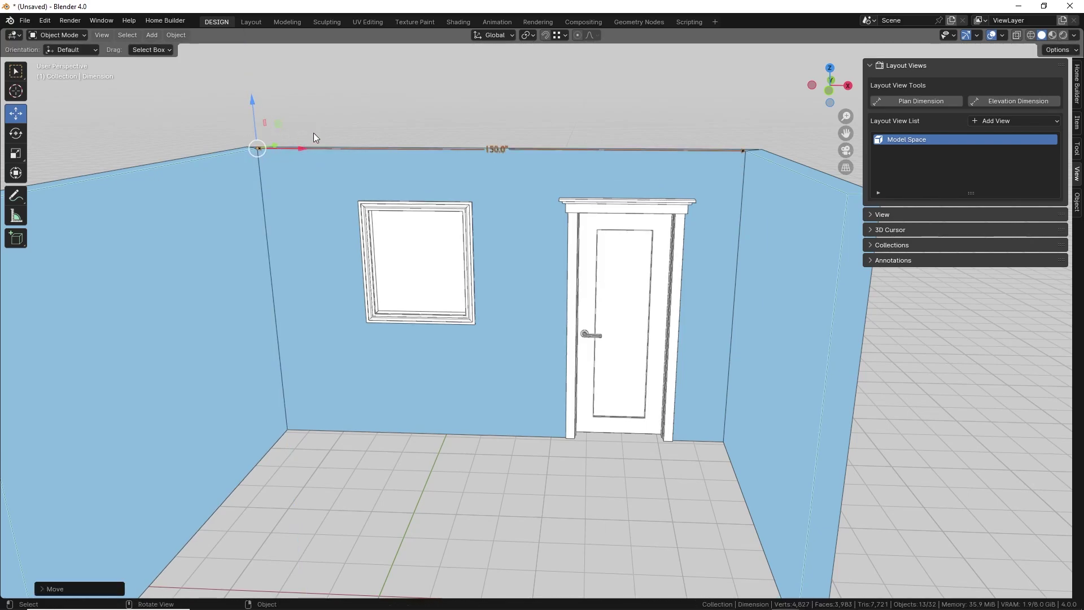
{"action": "middle_click_drag", "start_coordinate": [381, 151], "coordinate": [442, 172]}
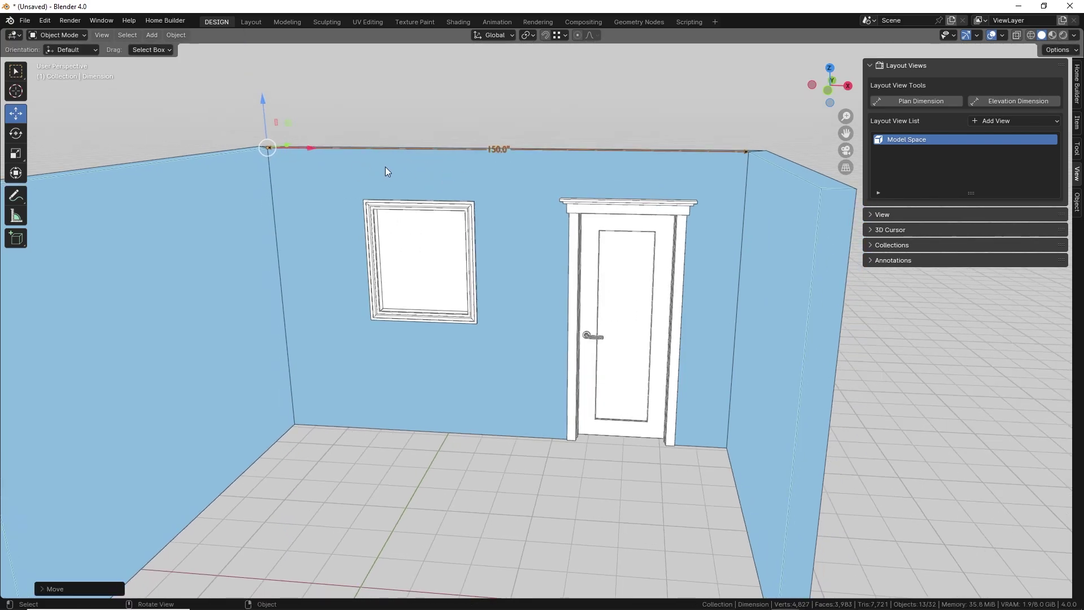
Lengthen the 150.0" dimension's leader to 9" in Dimension Properties
{"action": "right_click", "coordinate": [299, 169]}
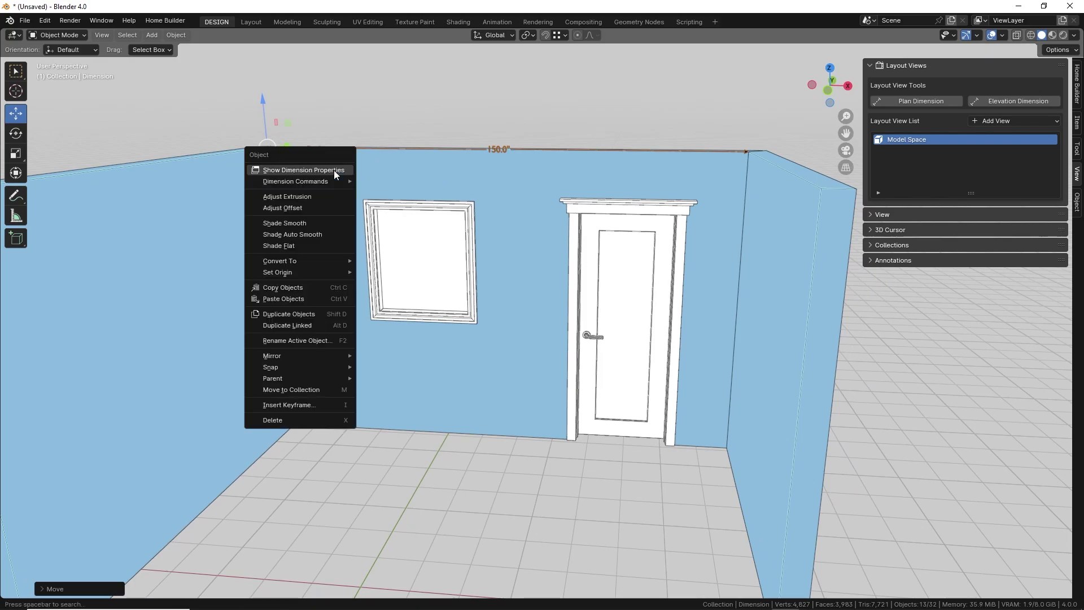
{"action": "left_click", "coordinate": [299, 170]}
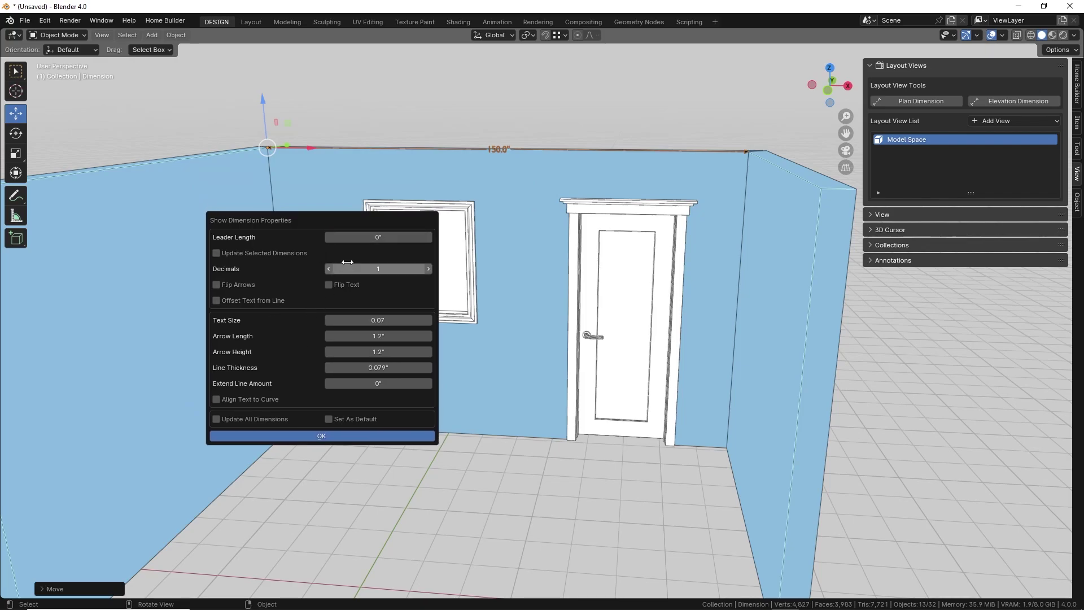
{"action": "left_click_drag", "start_coordinate": [367, 237], "coordinate": [406, 237]}
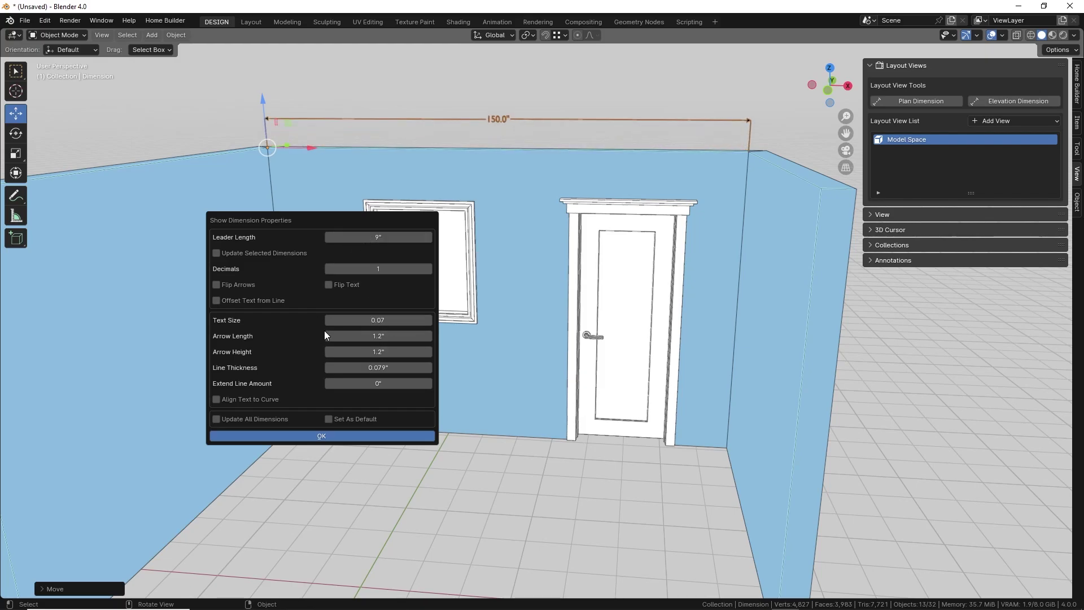
Dimension the 31.0" wall-to-window span, 36.0" window width and 30.0" window-to-door gap
{"action": "left_click", "coordinate": [474, 175]}
{"action": "middle_click_drag", "start_coordinate": [474, 176], "coordinate": [490, 234]}
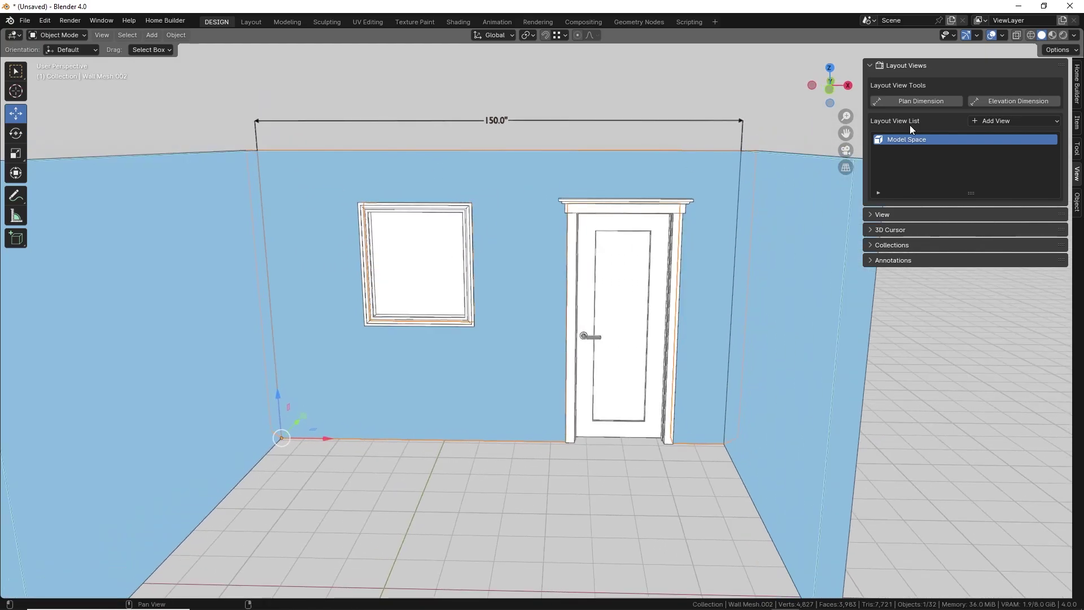
{"action": "left_click", "coordinate": [989, 105]}
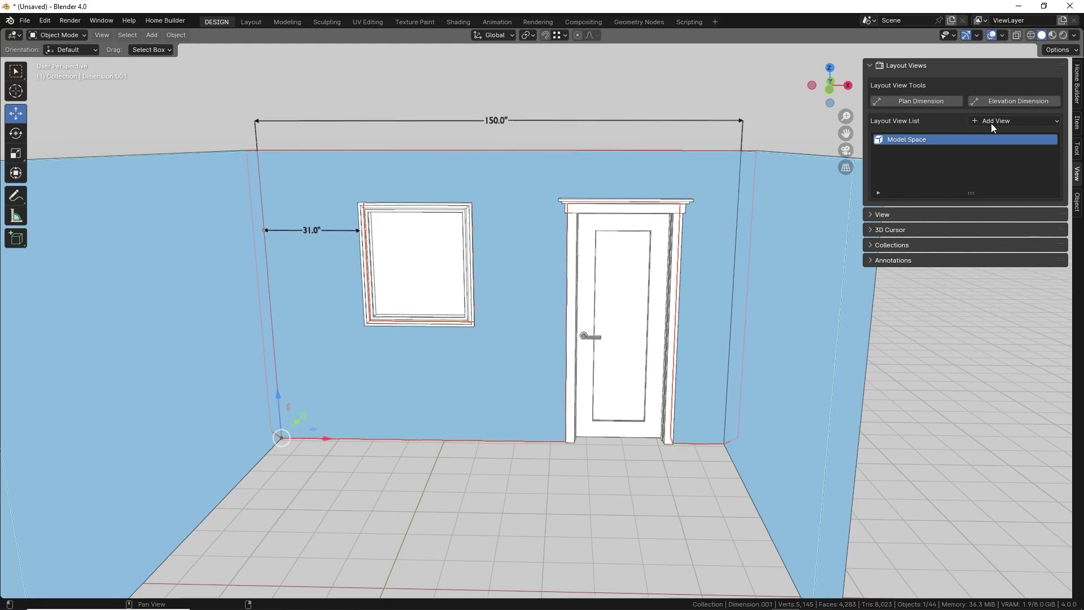
{"action": "left_click", "coordinate": [1011, 101]}
{"action": "left_click", "coordinate": [469, 231]}
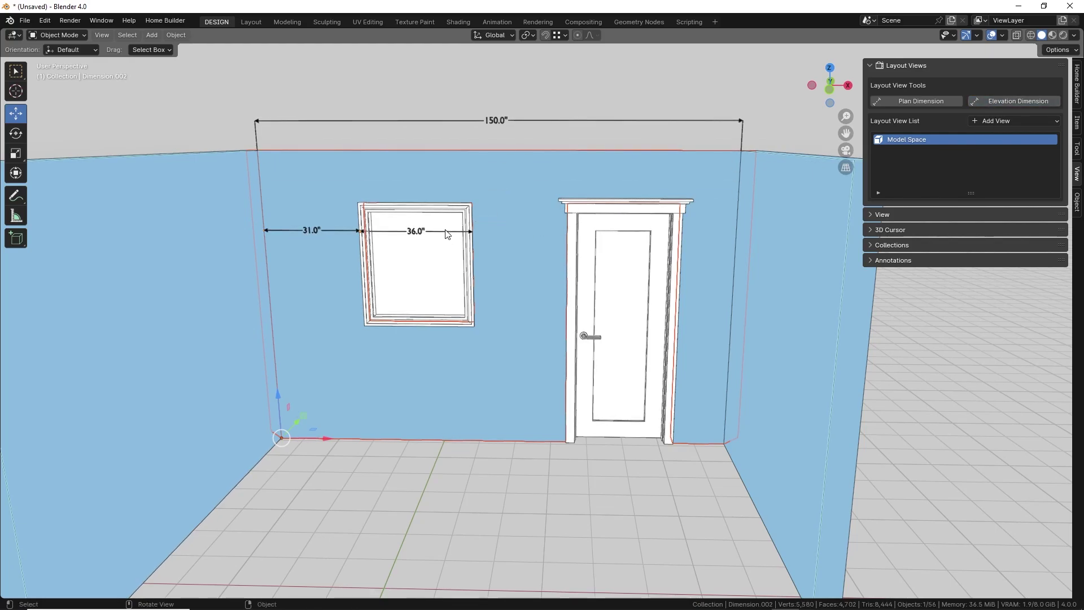
{"action": "left_click", "coordinate": [1011, 101]}
{"action": "left_click", "coordinate": [508, 231]}
Raise the 31.0", 36.0" and 30.0" dimensions to the wall's top edge
{"action": "left_click", "coordinate": [302, 229]}
{"action": "left_click_drag", "start_coordinate": [269, 191], "coordinate": [269, 112]}
{"action": "left_click", "coordinate": [424, 232]}
{"action": "left_click_drag", "start_coordinate": [360, 187], "coordinate": [360, 107]}
{"action": "left_click", "coordinate": [503, 230]}
{"action": "left_click_drag", "start_coordinate": [473, 186], "coordinate": [473, 108]}
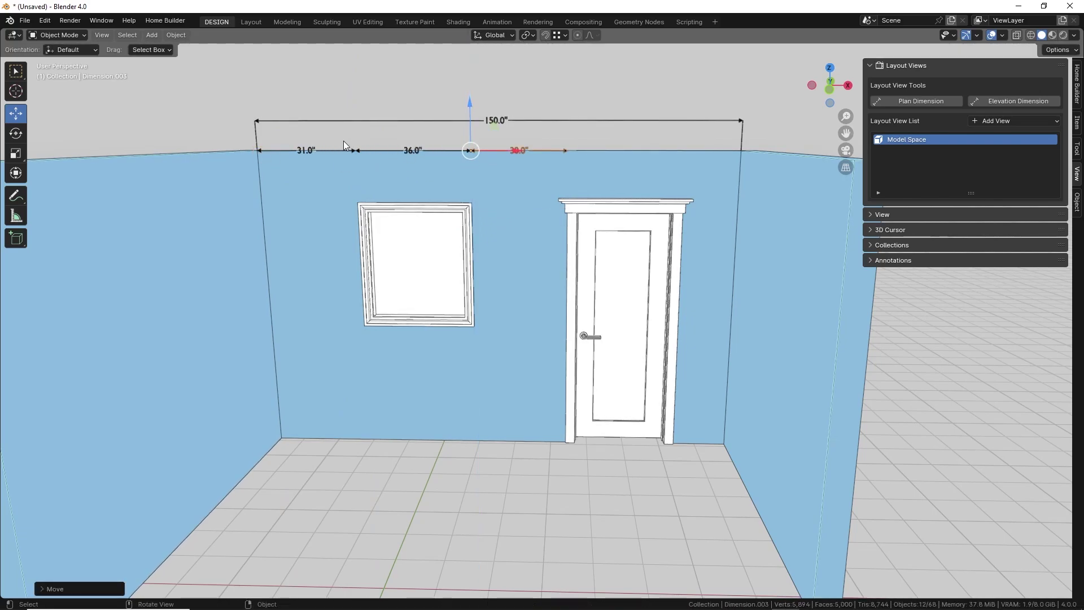
Select the 31.0", 36.0" and 30.0" dimensions together
{"action": "left_click", "coordinate": [309, 149]}
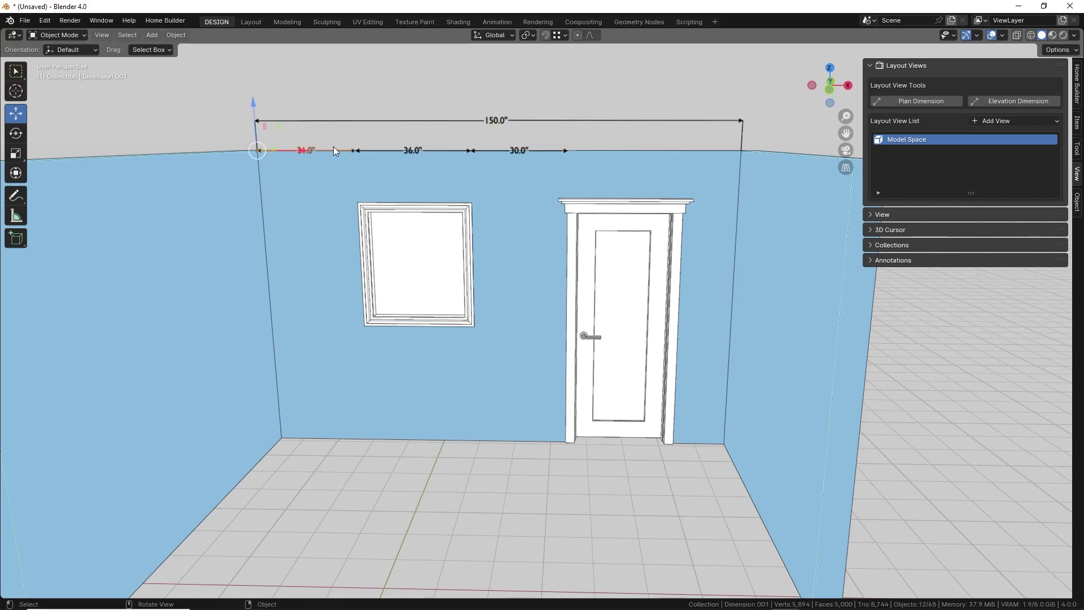
{"action": "left_click", "coordinate": [408, 152], "text": "shift"}
{"action": "left_click", "coordinate": [519, 150], "text": "shift"}
Give all three selected dimensions a 3" leader length via Update Selected Dimensions
{"action": "right_click", "coordinate": [388, 188]}
{"action": "left_click", "coordinate": [387, 188]}
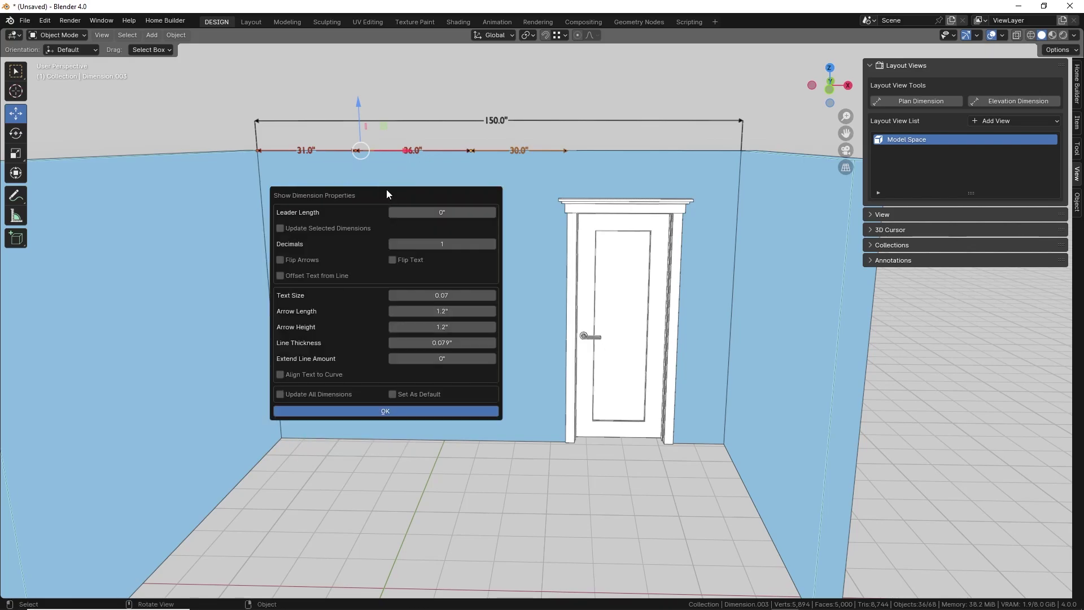
{"action": "left_click_drag", "start_coordinate": [387, 189], "coordinate": [369, 223]}
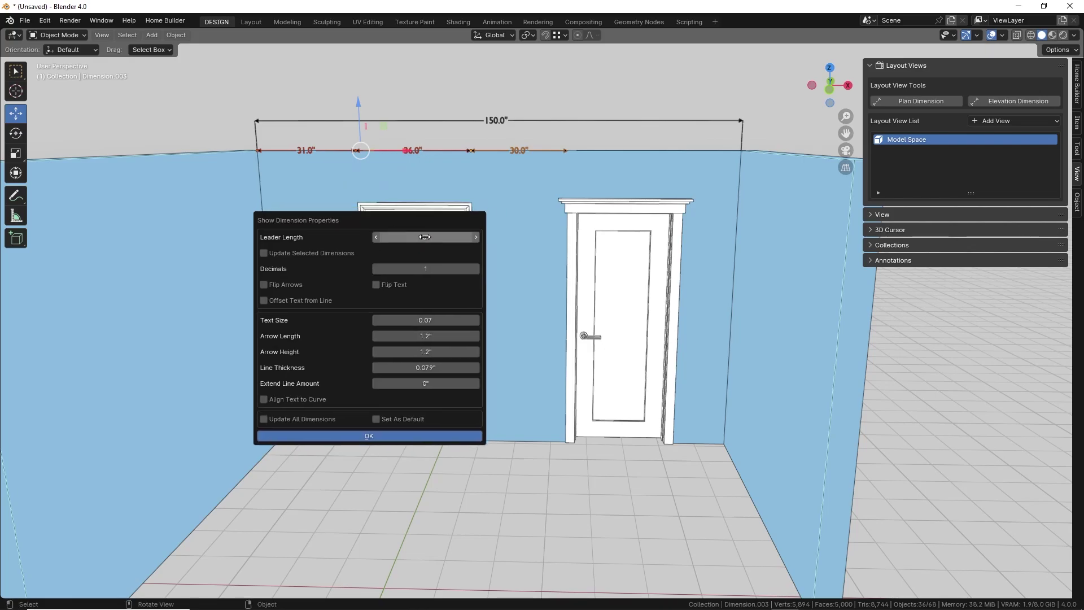
{"action": "left_click", "coordinate": [476, 238]}
{"action": "left_click", "coordinate": [476, 237]}
{"action": "left_click", "coordinate": [477, 237]}
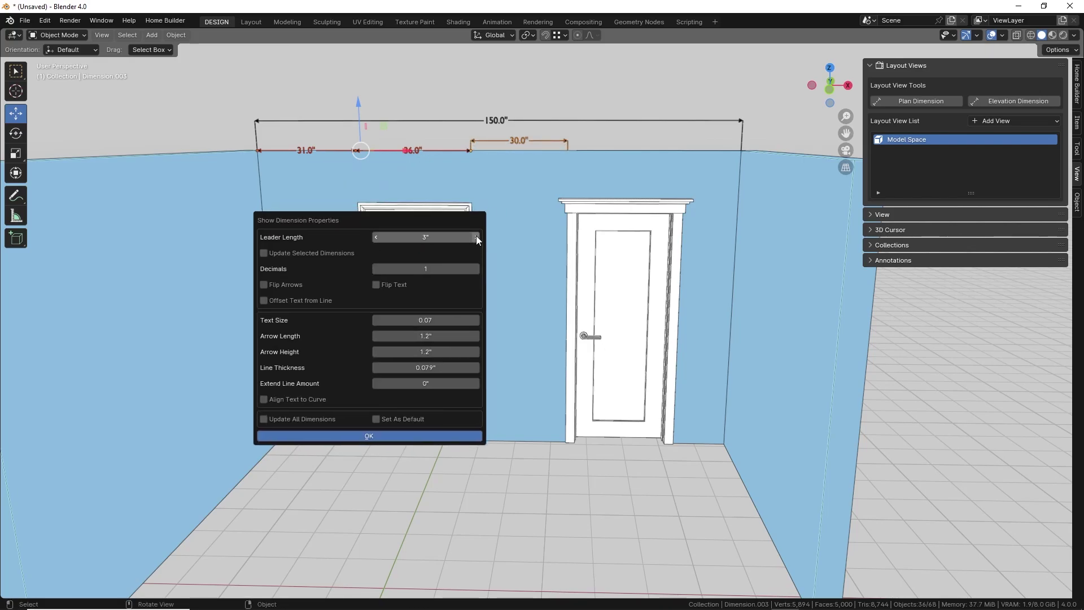
{"action": "left_click", "coordinate": [279, 254]}
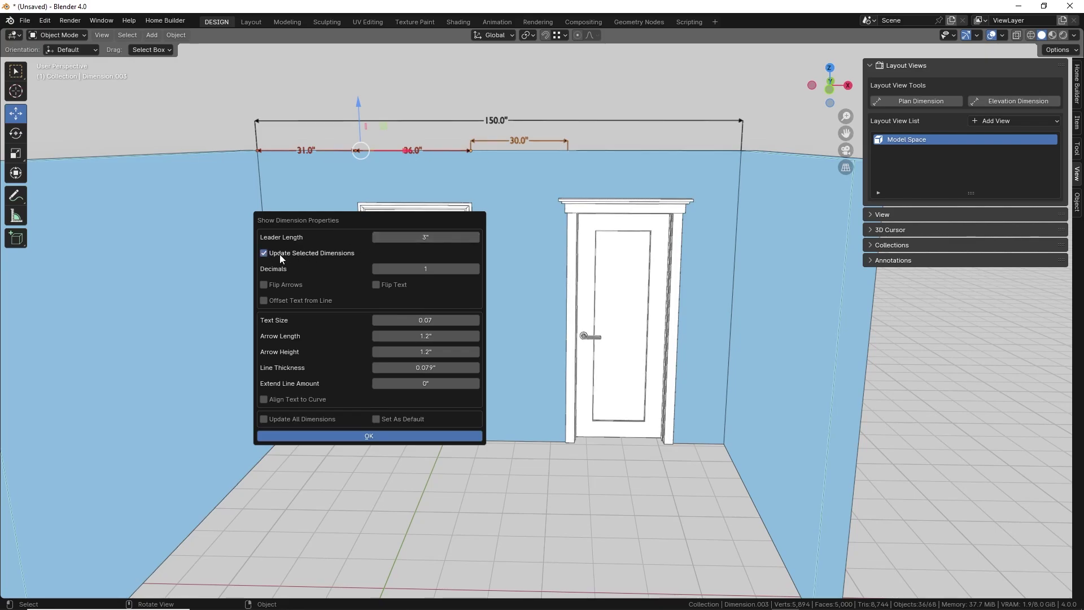
{"action": "left_click", "coordinate": [382, 436]}
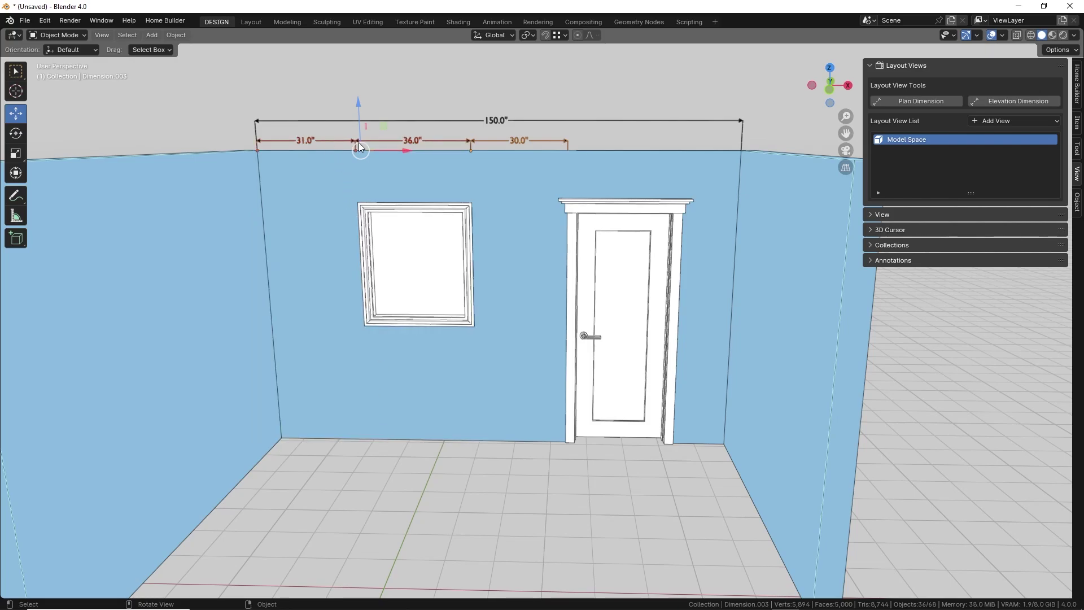
Deselect, then add a 31.0" elevation dimension from the wall edge to the window
{"action": "left_click", "coordinate": [464, 93]}
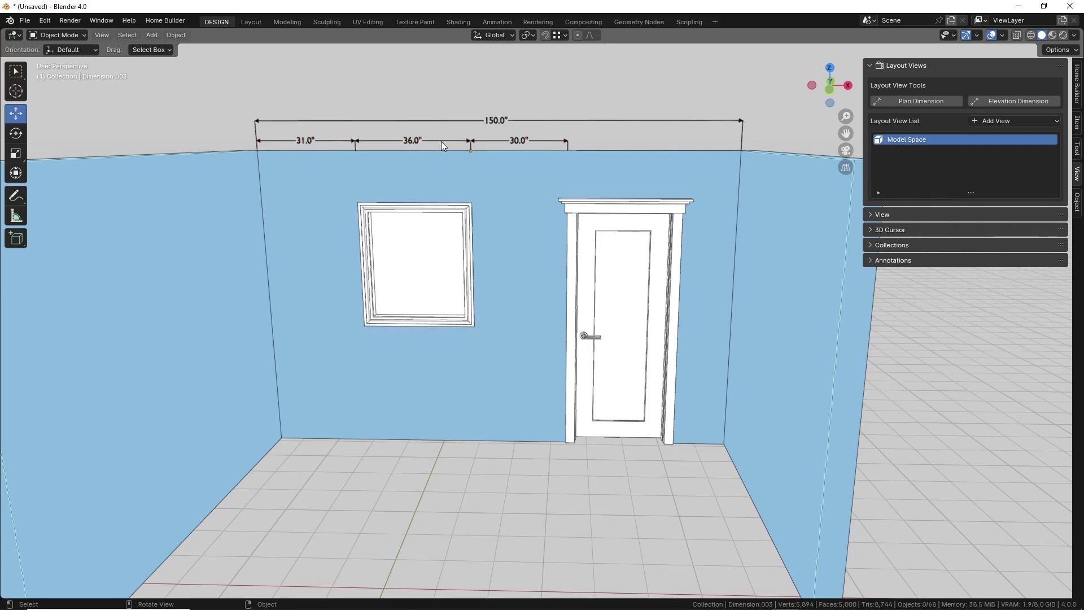
{"action": "left_click", "coordinate": [992, 104]}
{"action": "left_click", "coordinate": [311, 250]}
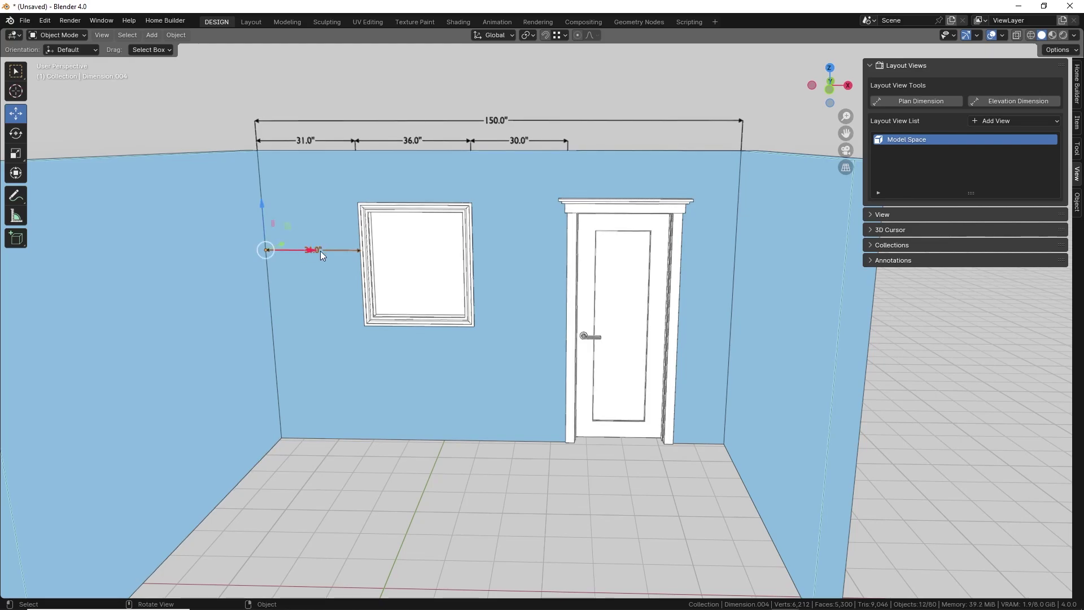
In Edit Mode, try moving the dimension's window-side endpoint, then cancel and exit
{"action": "key", "text": "Tab"}
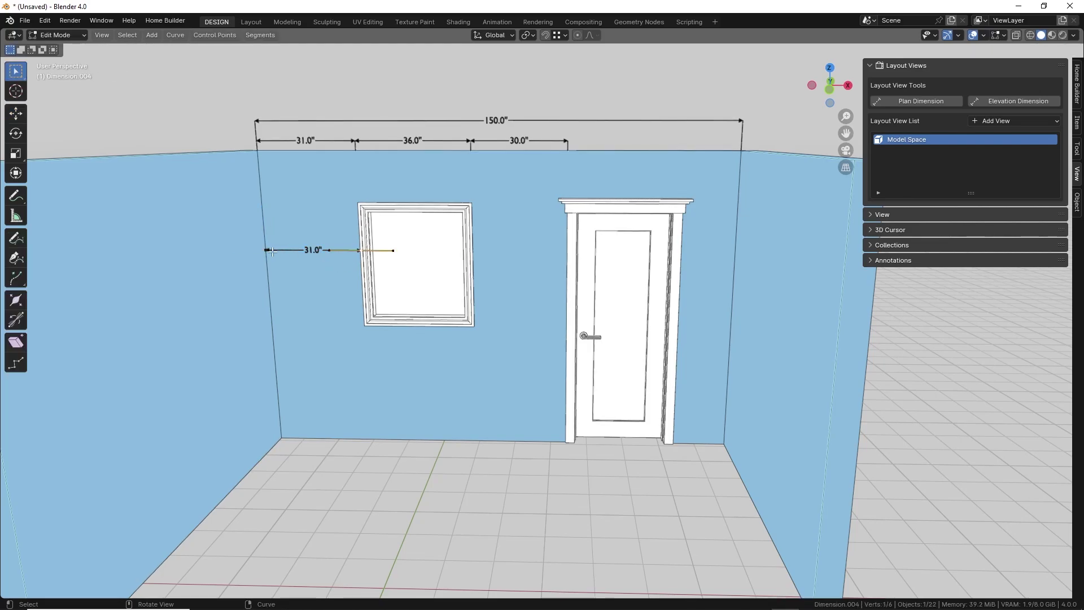
{"action": "left_click", "coordinate": [266, 251]}
{"action": "left_click", "coordinate": [362, 250]}
{"action": "key", "text": "g"}
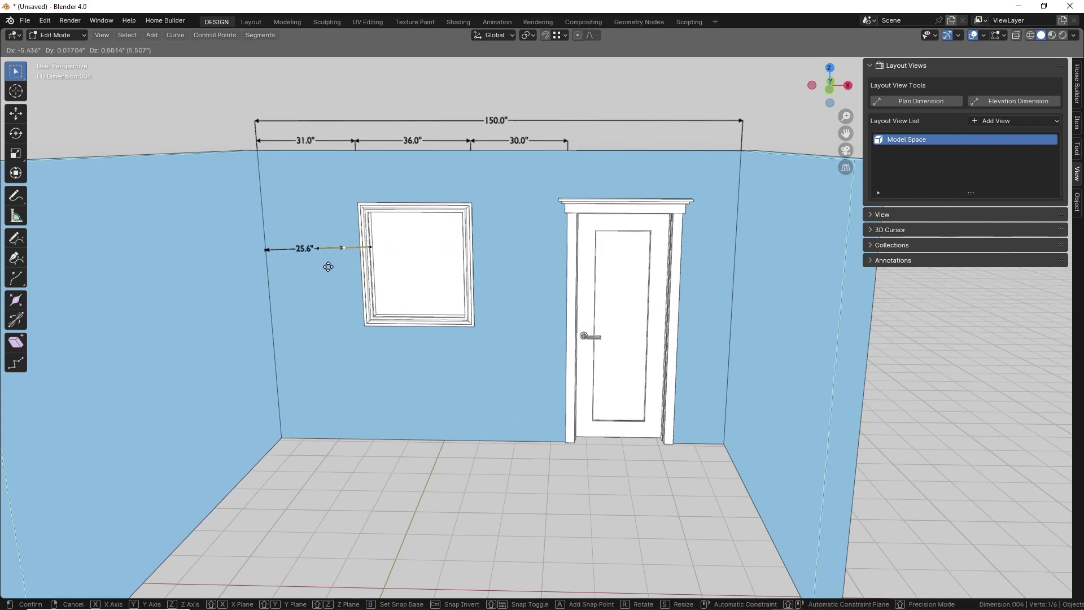
{"action": "key", "text": "Escape"}
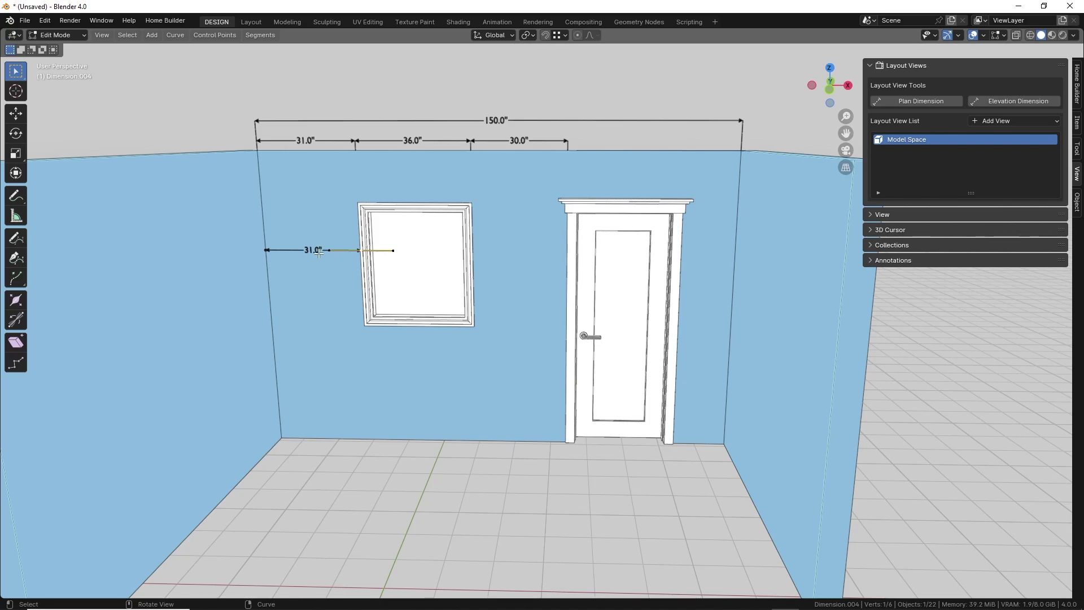
{"action": "key", "text": "Tab"}
Deselect the 31.0" dimension and orbit to see the whole room
{"action": "left_click", "coordinate": [440, 102]}
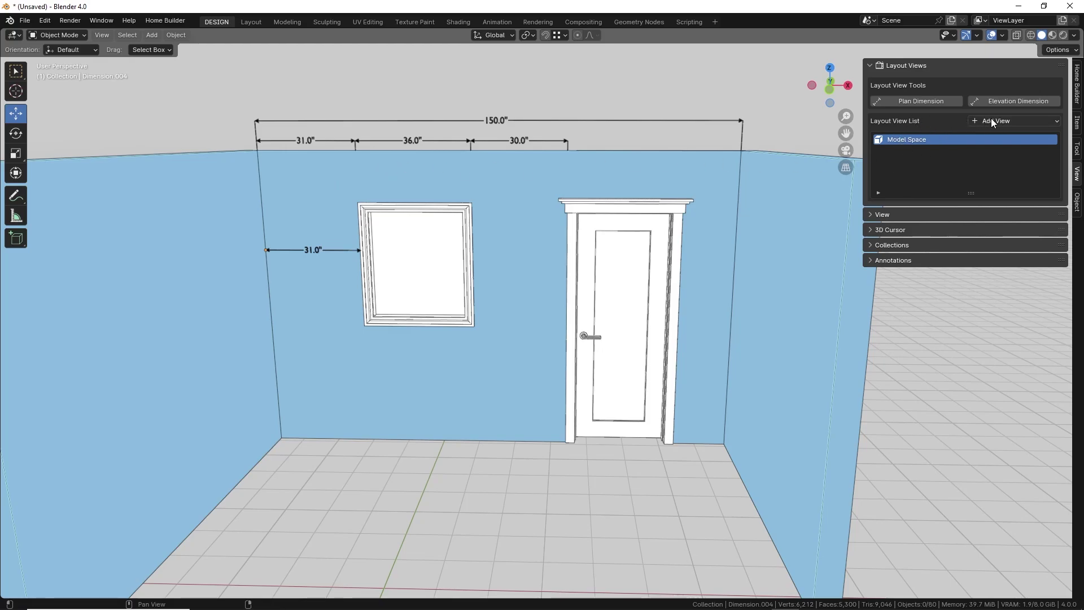
{"action": "scroll", "coordinate": [609, 214], "scroll_direction": "down", "scroll_amount": 5}
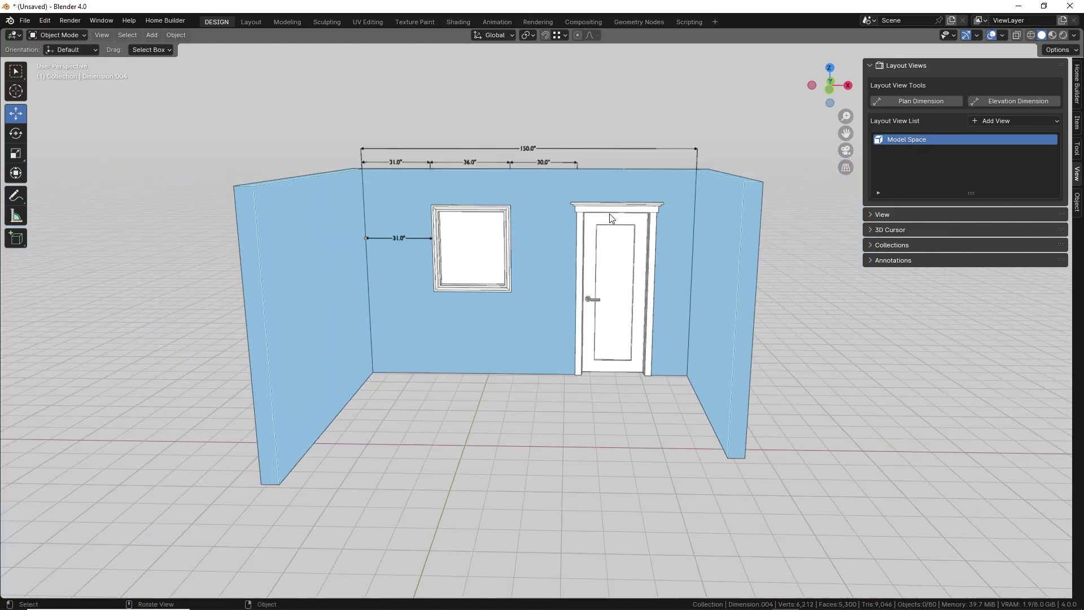
{"action": "middle_click_drag", "start_coordinate": [609, 213], "coordinate": [565, 212]}
{"action": "scroll", "coordinate": [763, 158], "scroll_direction": "up", "scroll_amount": 2}
Add a 2D Plan View and inspect its Wall.001 label and 120" dimension
{"action": "left_click", "coordinate": [995, 118]}
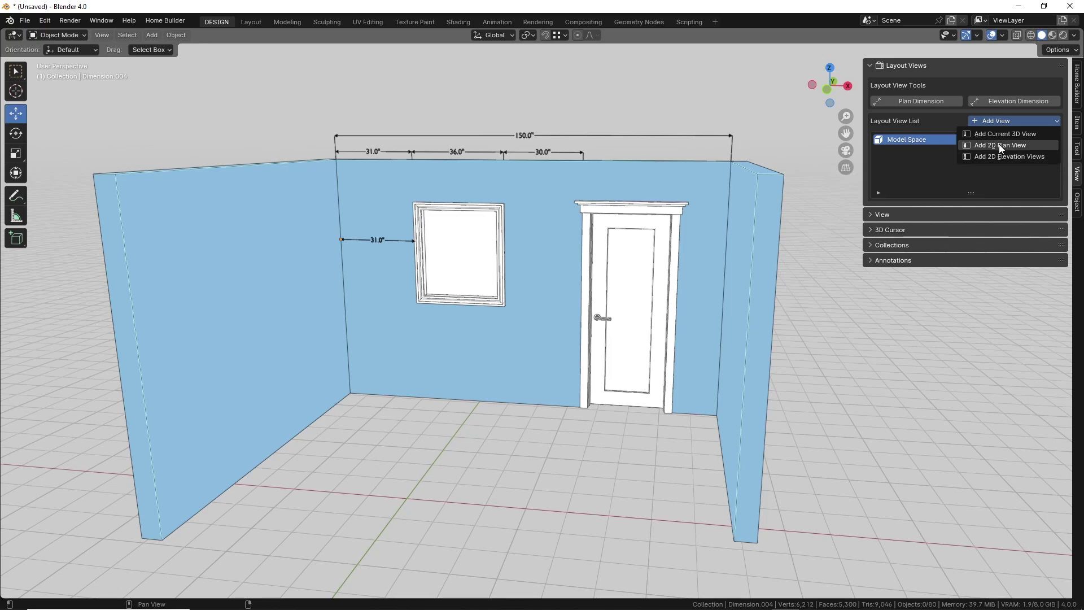
{"action": "left_click", "coordinate": [991, 145]}
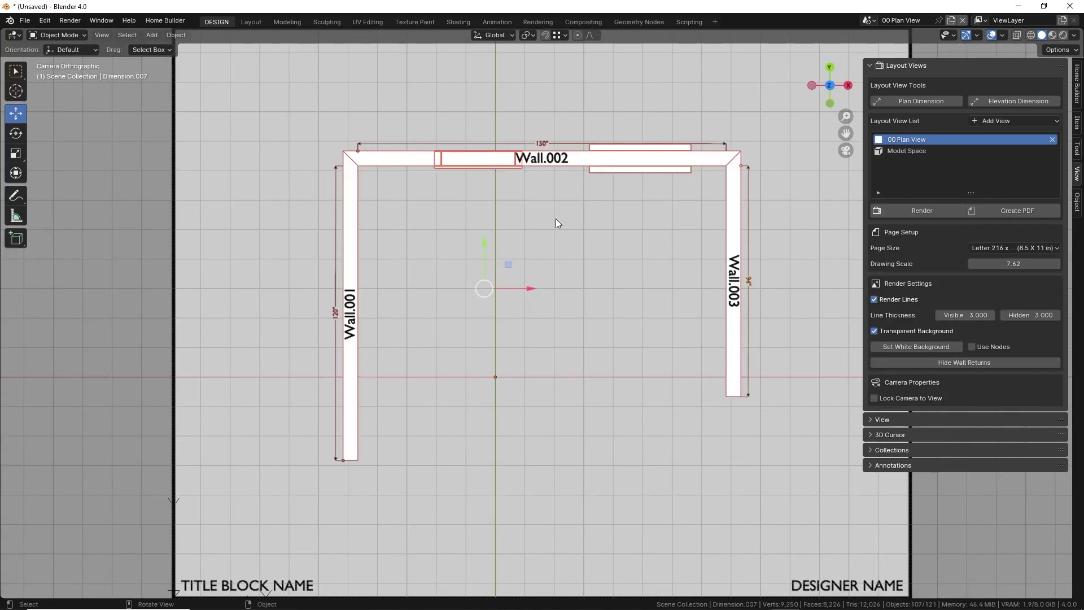
{"action": "left_click", "coordinate": [354, 311]}
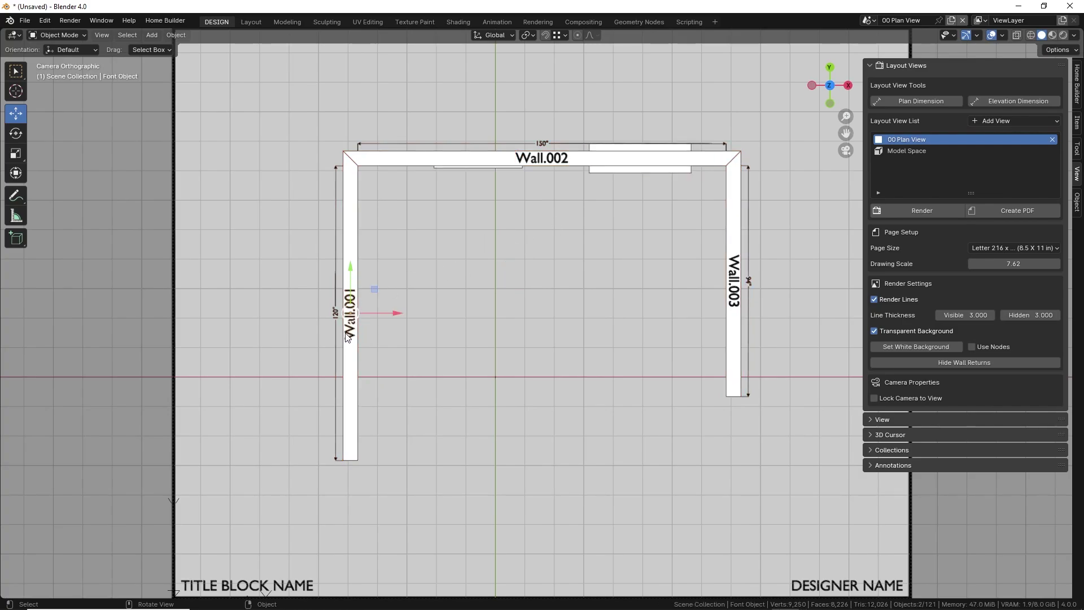
{"action": "scroll", "coordinate": [344, 312], "scroll_direction": "up", "scroll_amount": 1}
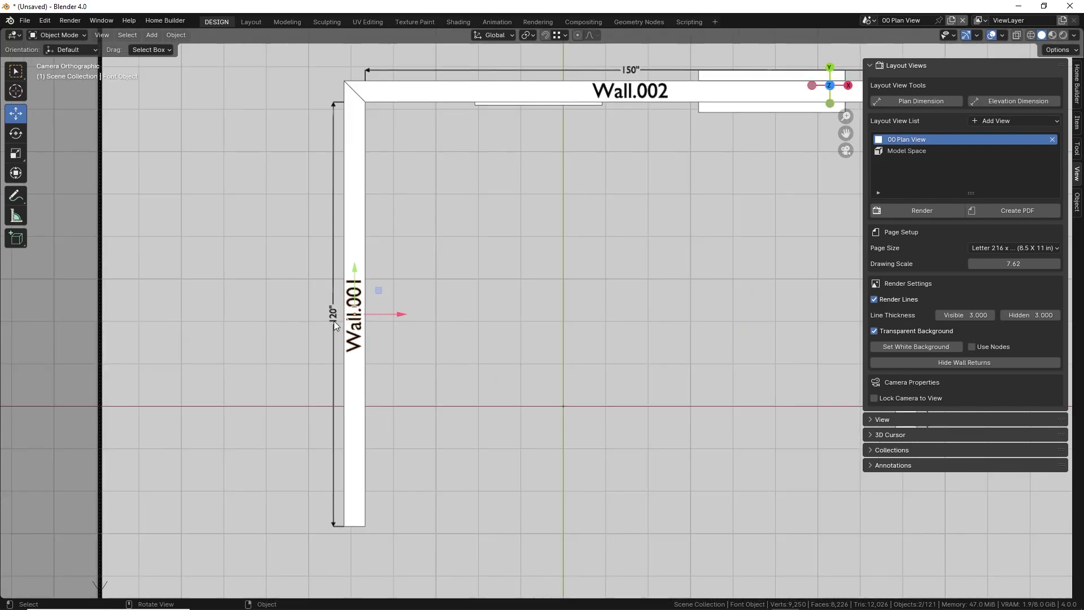
{"action": "left_click", "coordinate": [333, 318]}
{"action": "scroll", "coordinate": [652, 185], "scroll_direction": "down", "scroll_amount": 1}
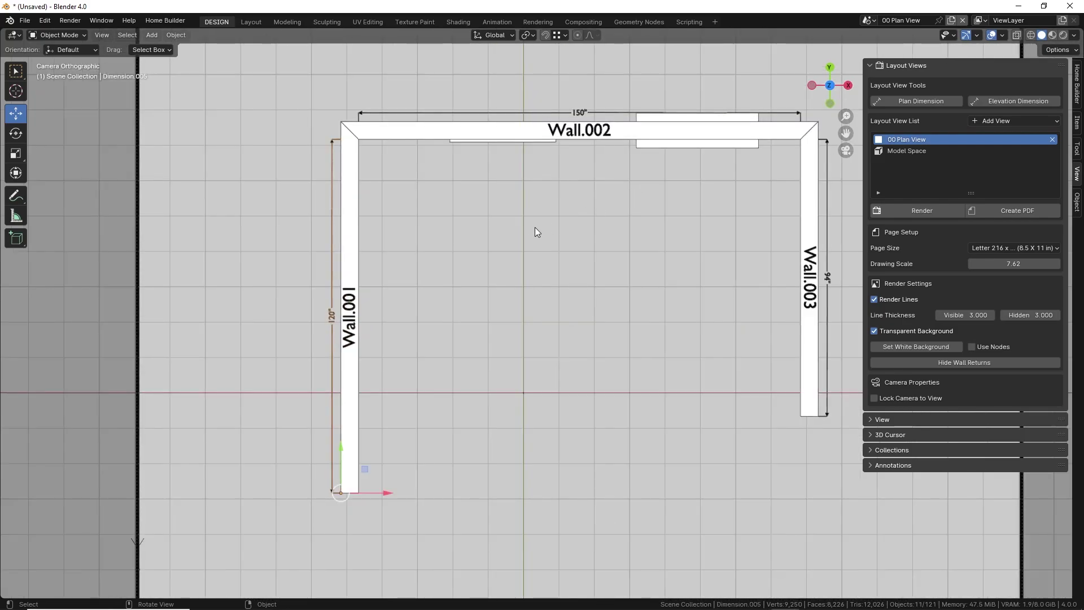
{"action": "scroll", "coordinate": [545, 233], "scroll_direction": "down", "scroll_amount": 1}
{"action": "middle_click_drag", "start_coordinate": [544, 232], "coordinate": [469, 222], "text": "shift"}
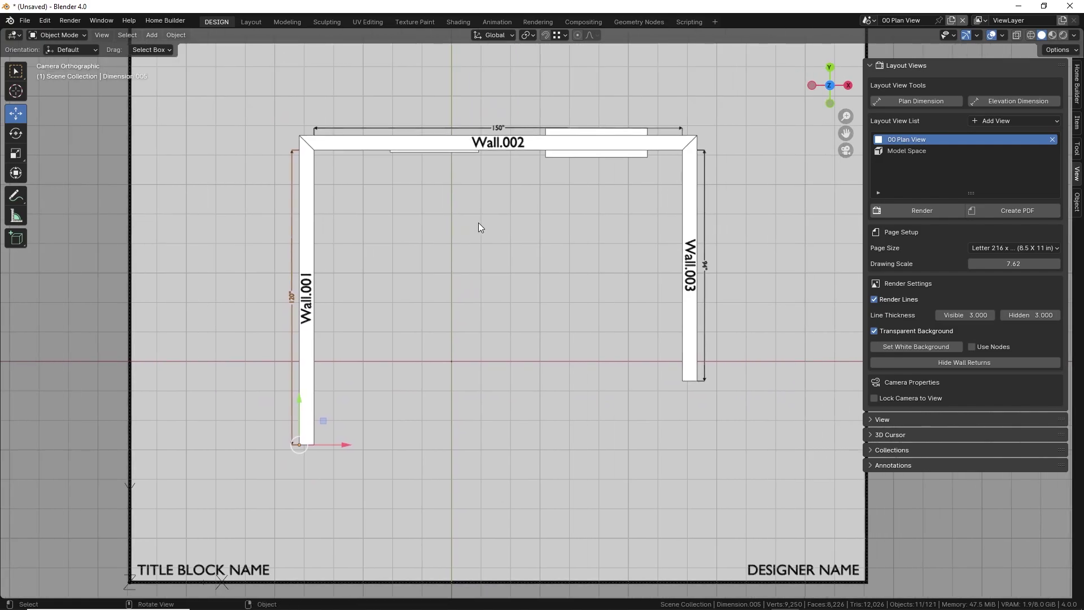
Look over the room in 3D Model Space, then return to the 00 Plan View layout
{"action": "left_click", "coordinate": [870, 20]}
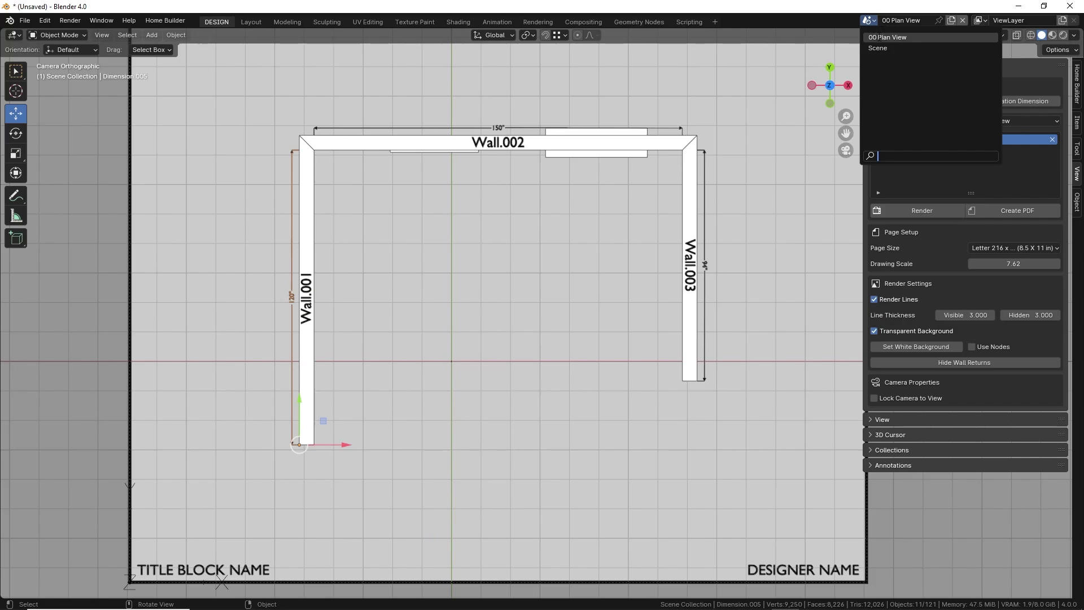
{"action": "left_click", "coordinate": [417, 143]}
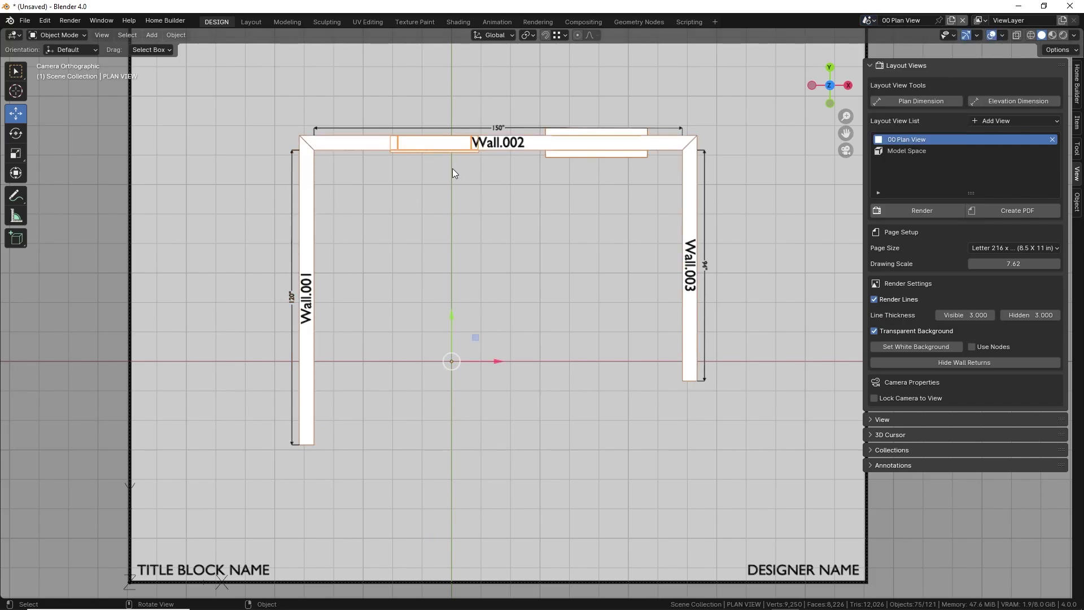
{"action": "left_click", "coordinate": [907, 150]}
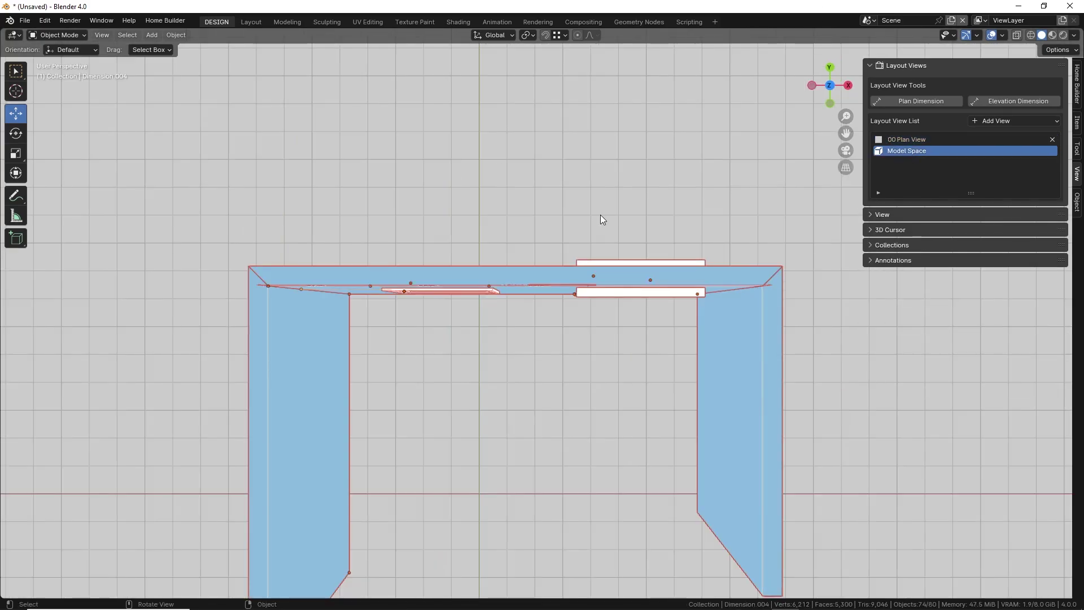
{"action": "middle_click_drag", "start_coordinate": [570, 228], "coordinate": [456, 238]}
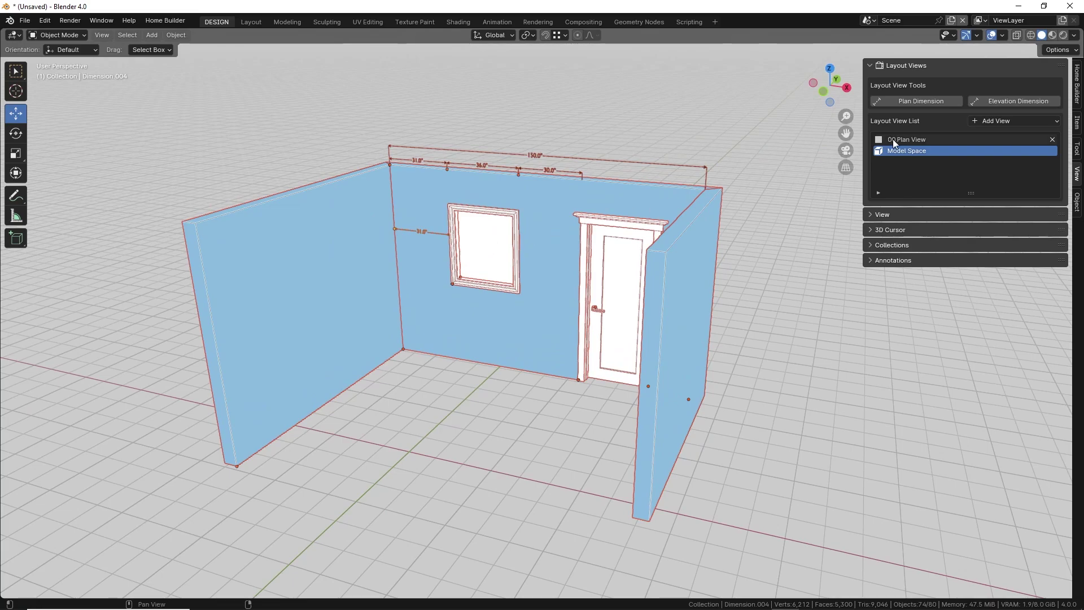
{"action": "left_click", "coordinate": [921, 142]}
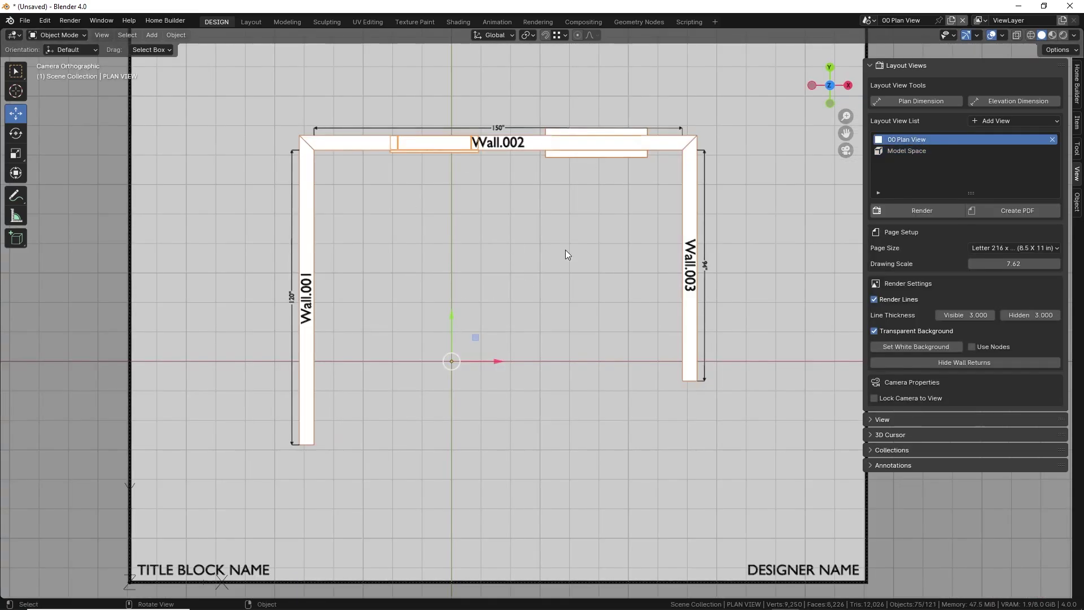
Lift the plan view camera and the title block upward along Z
{"action": "left_click", "coordinate": [713, 169]}
{"action": "middle_click_drag", "start_coordinate": [711, 154], "coordinate": [587, 187]}
{"action": "scroll", "coordinate": [641, 247], "scroll_direction": "down", "scroll_amount": 8}
{"action": "left_click", "coordinate": [585, 178]}
{"action": "left_click_drag", "start_coordinate": [588, 150], "coordinate": [584, 107]}
{"action": "left_click", "coordinate": [318, 375]}
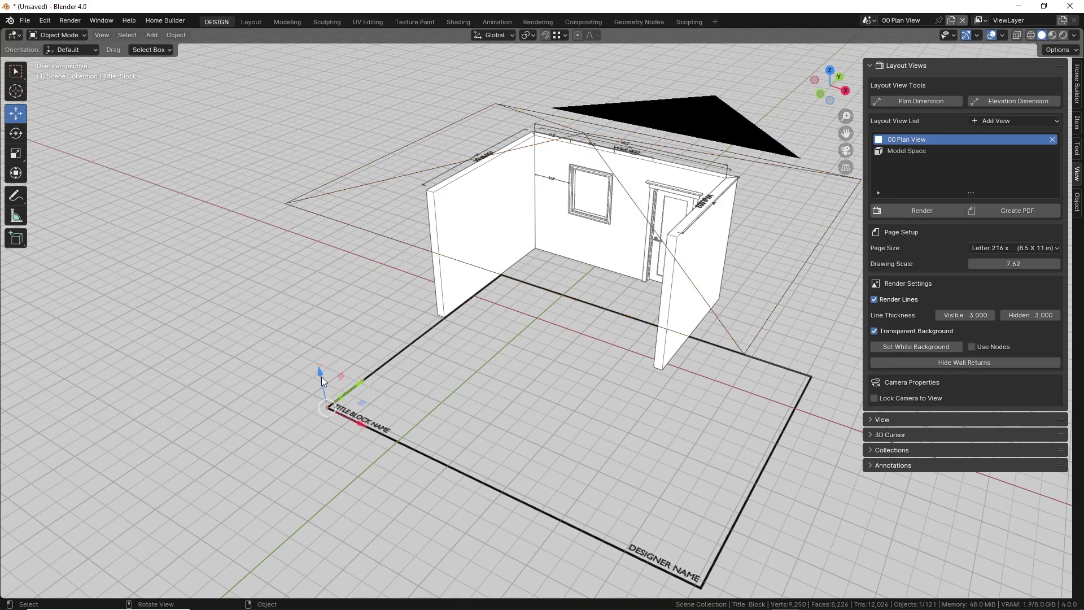
{"action": "left_click_drag", "start_coordinate": [320, 374], "coordinate": [282, 170]}
Reposition the plan view camera with G and recenter the room in view
{"action": "middle_click_drag", "start_coordinate": [464, 224], "coordinate": [483, 233]}
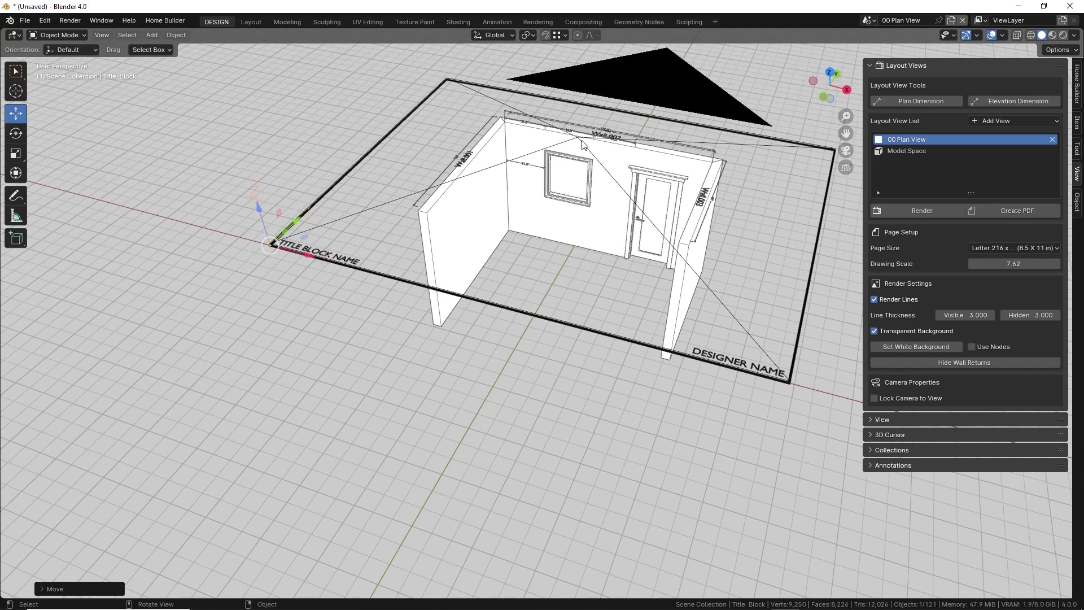
{"action": "left_click", "coordinate": [585, 144]}
{"action": "key", "text": "g"}
{"action": "left_click", "coordinate": [519, 226]}
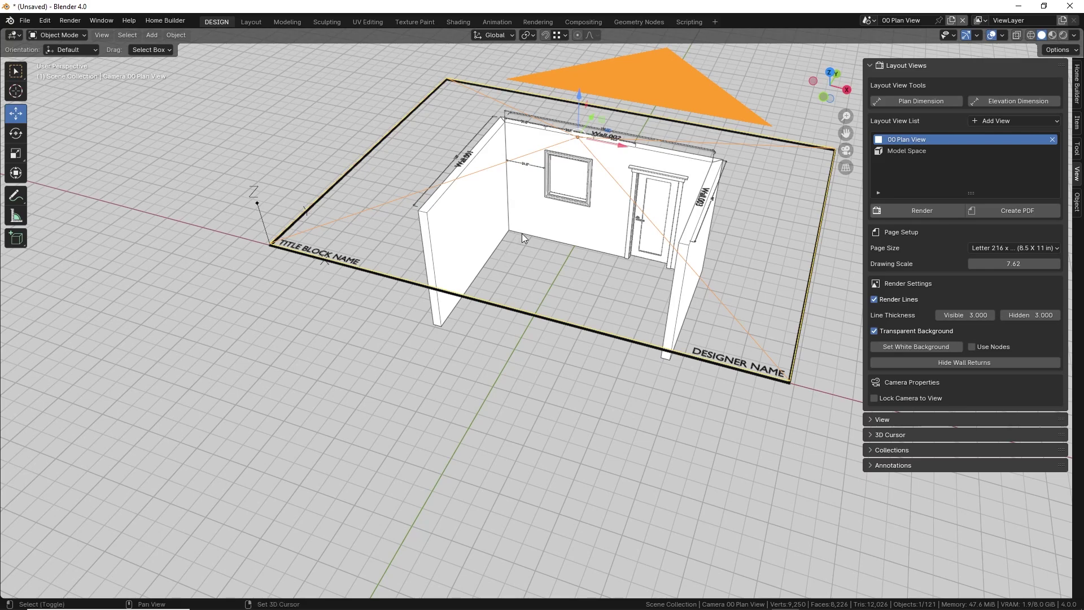
{"action": "middle_click_drag", "start_coordinate": [522, 233], "coordinate": [308, 290], "text": "shift"}
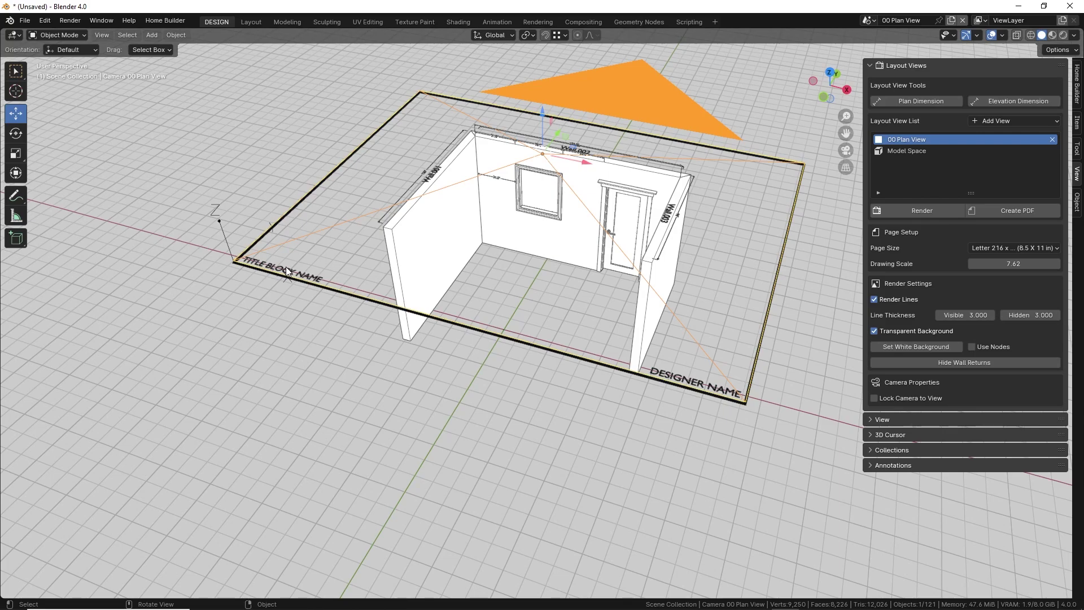
From top view, place a plan dimension across the Wall.002 opening, offset above the wall
{"action": "key", "text": "KP_7"}
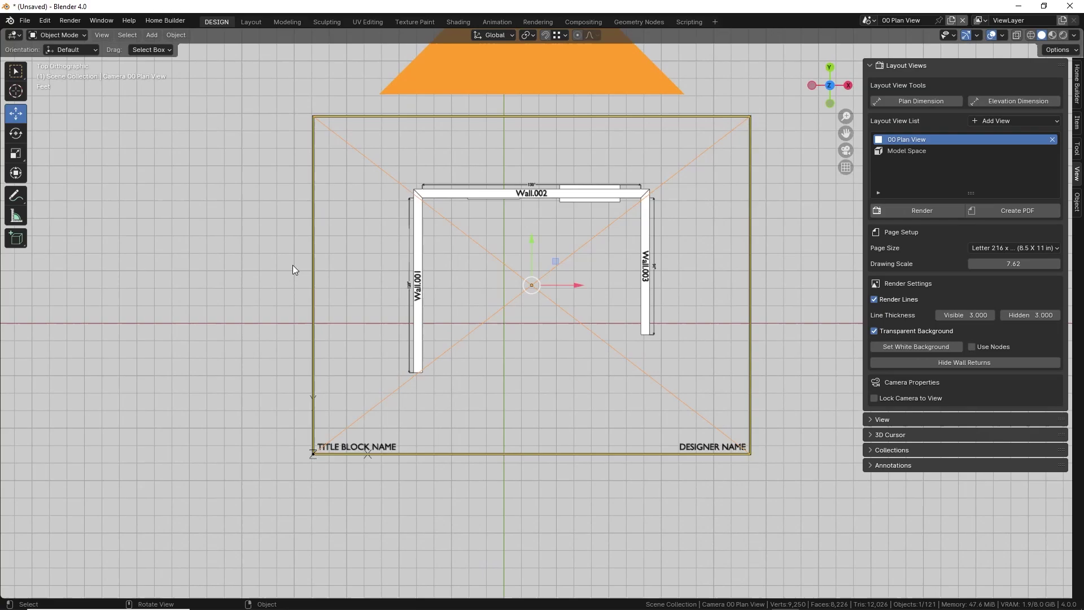
{"action": "left_click", "coordinate": [607, 164]}
{"action": "scroll", "coordinate": [609, 175], "scroll_direction": "up", "scroll_amount": 5}
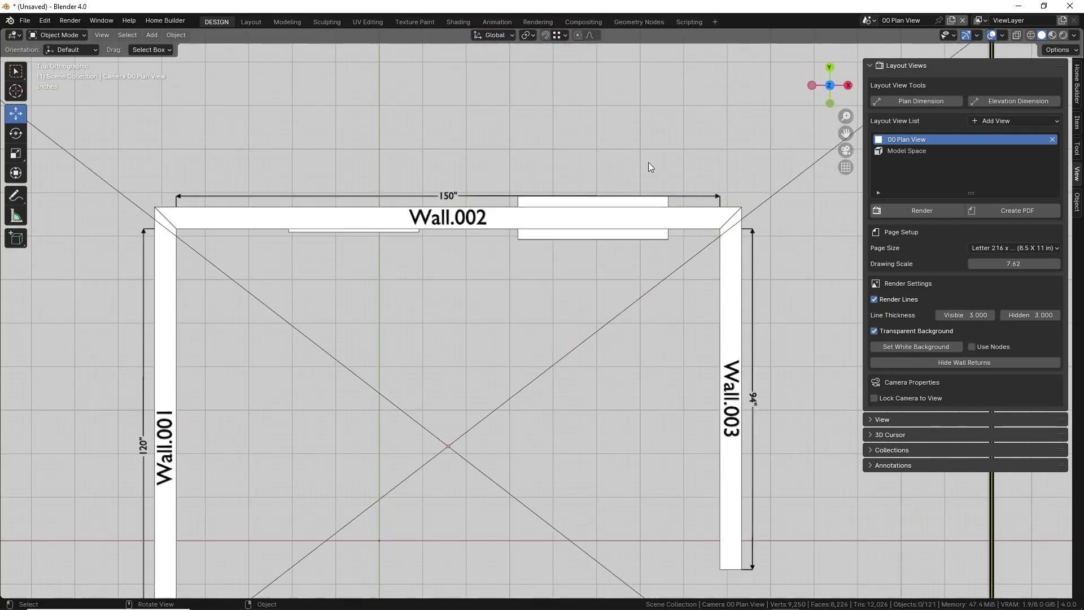
{"action": "scroll", "coordinate": [741, 160], "scroll_direction": "up", "scroll_amount": 2}
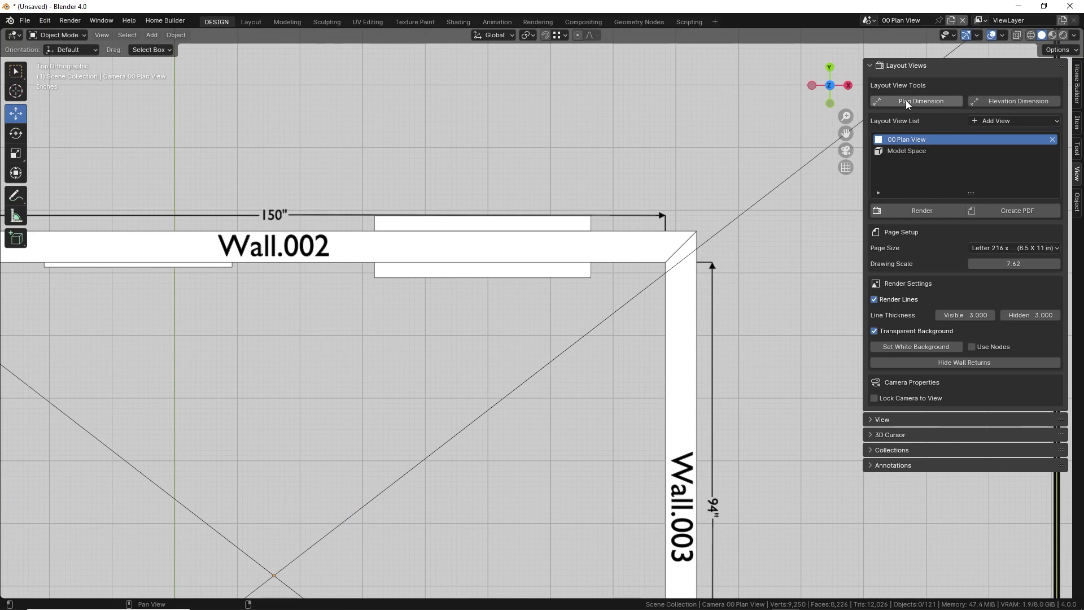
{"action": "left_click", "coordinate": [906, 100]}
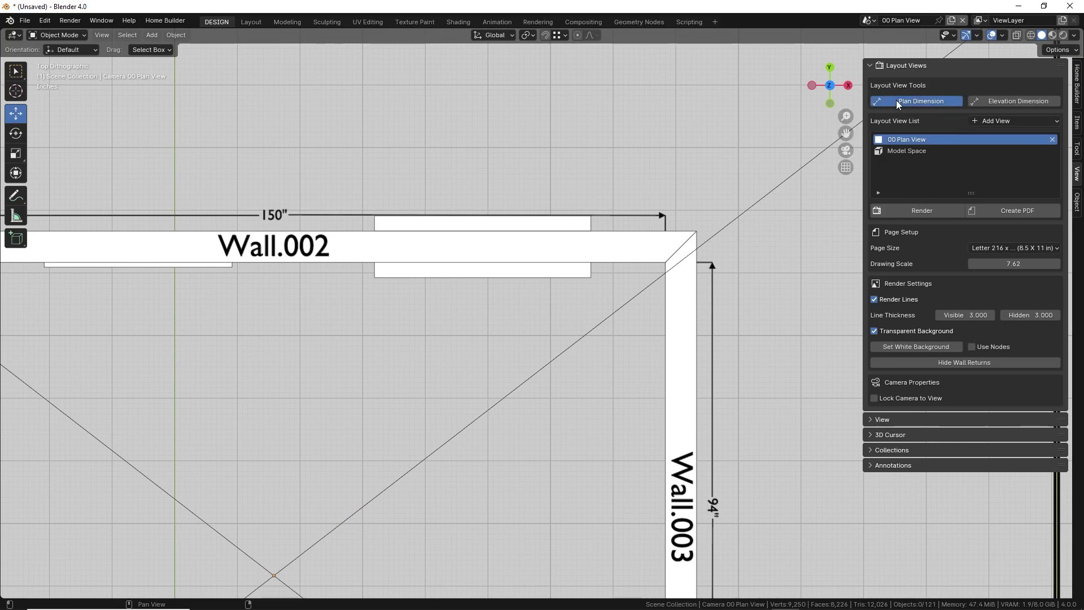
{"action": "left_click", "coordinate": [374, 215]}
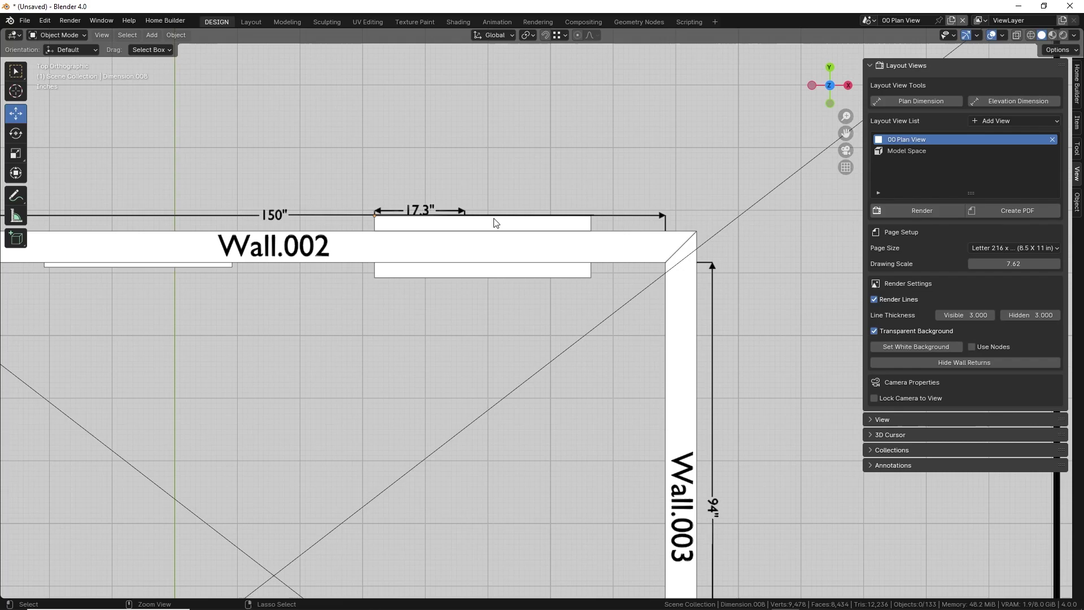
{"action": "left_click", "coordinate": [582, 219]}
{"action": "left_click", "coordinate": [551, 148]}
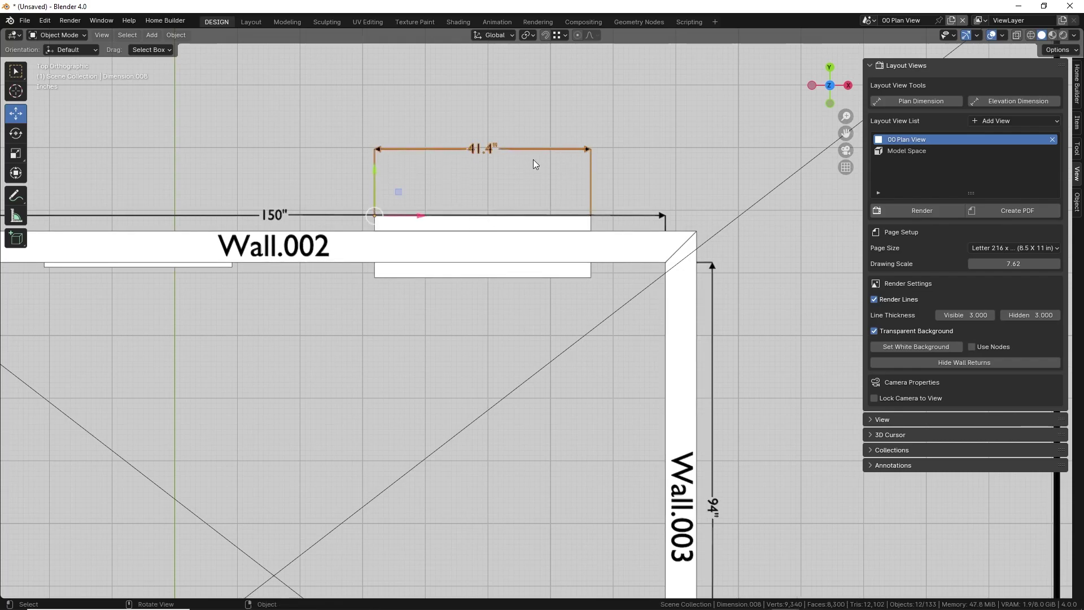
Move the dimension's right end point in Edit Mode so it reads 41.4 inches, then zoom out
{"action": "key", "text": "Tab"}
{"action": "left_click", "coordinate": [598, 213]}
{"action": "key", "text": "g"}
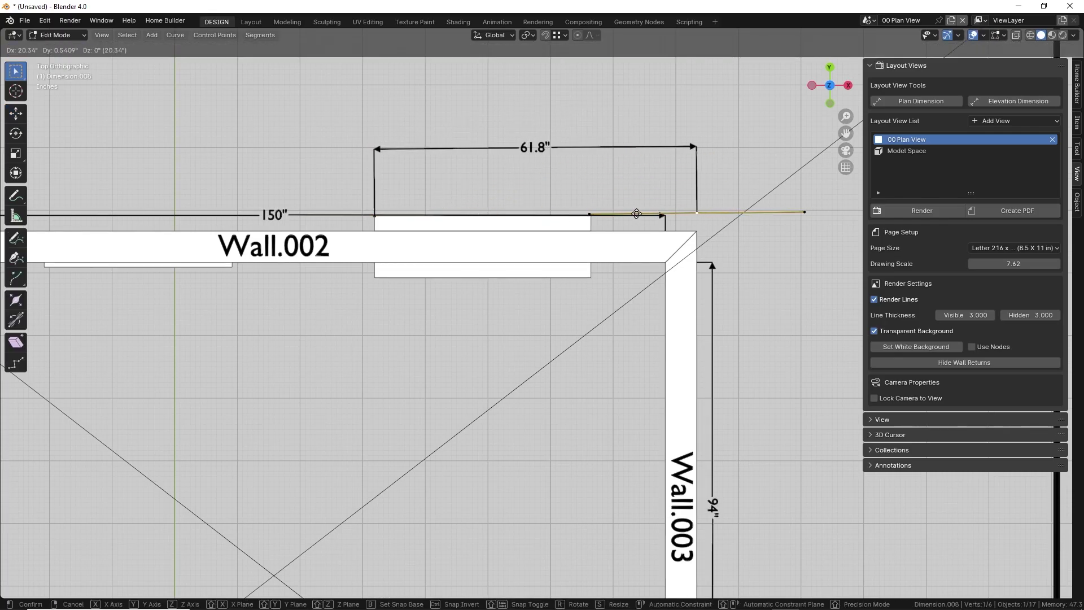
{"action": "left_click", "coordinate": [563, 211]}
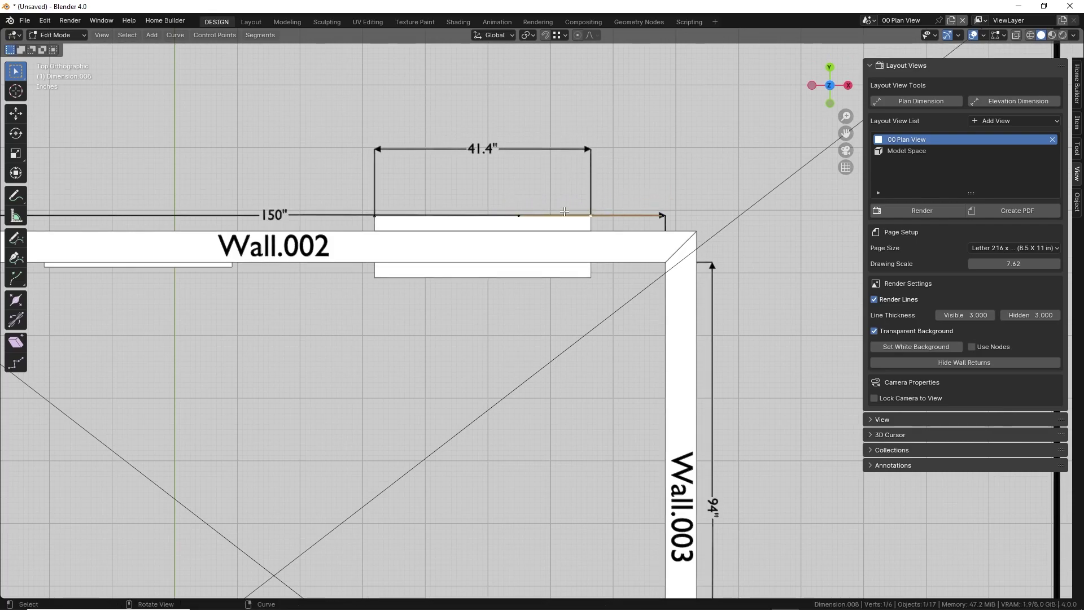
{"action": "key", "text": "Tab"}
{"action": "scroll", "coordinate": [542, 226], "scroll_direction": "down", "scroll_amount": 5}
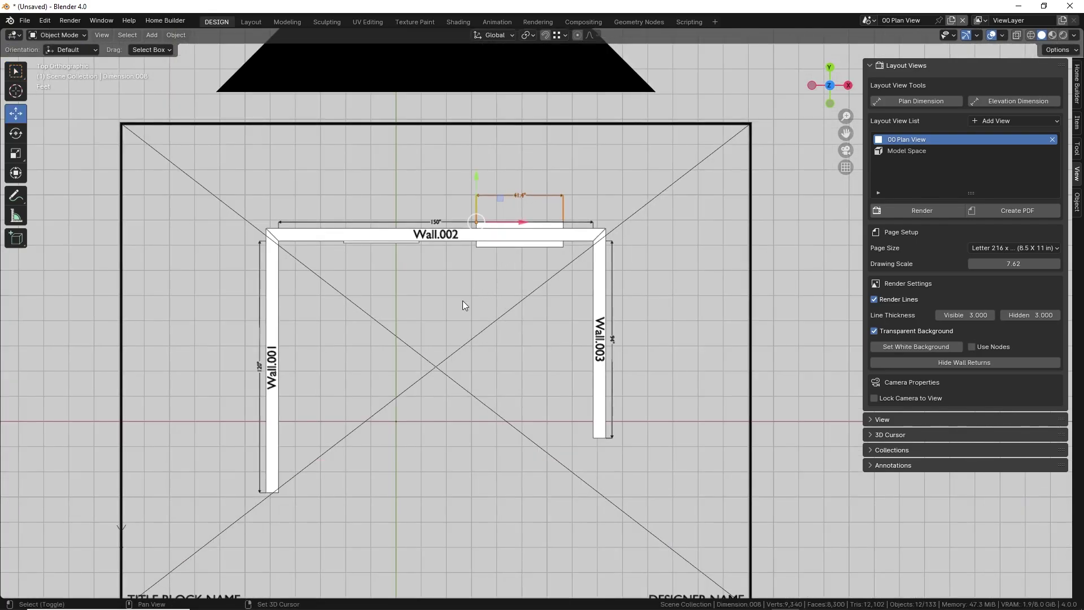
{"action": "middle_click_drag", "start_coordinate": [462, 300], "coordinate": [460, 276], "text": "shift"}
Add 2D elevation views for Wall.001, Wall.002 and Wall.003 and display the Wall.002 elevation
{"action": "left_click", "coordinate": [911, 152]}
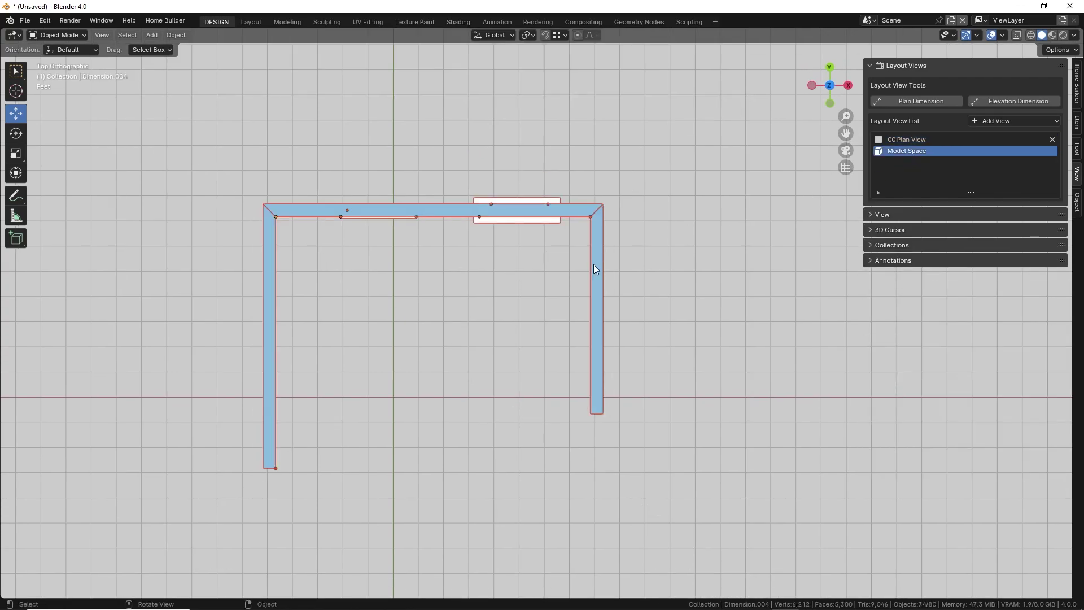
{"action": "middle_click_drag", "start_coordinate": [562, 272], "coordinate": [423, 269]}
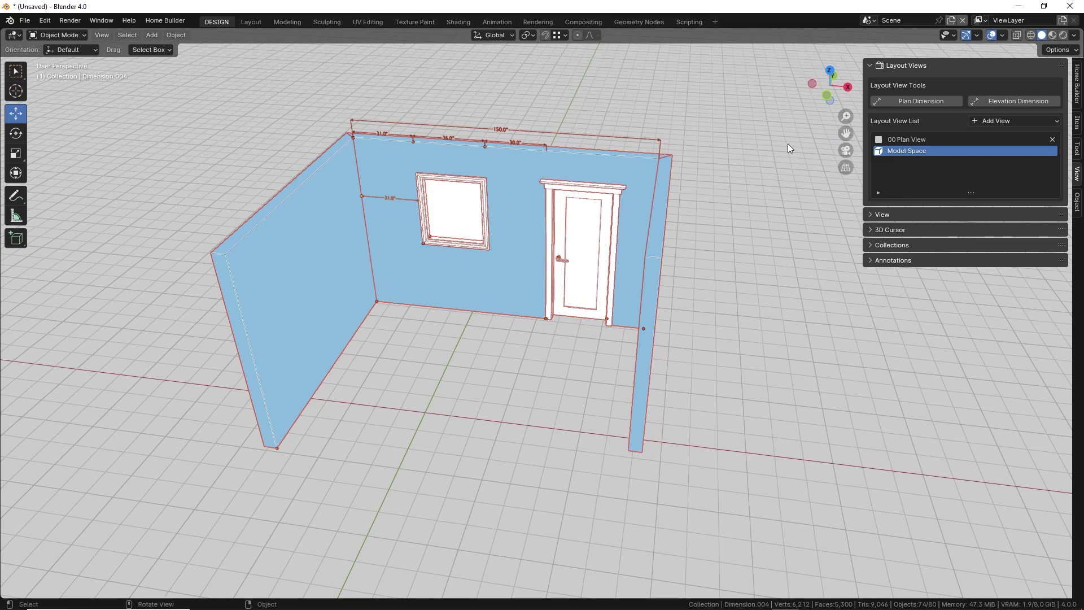
{"action": "left_click", "coordinate": [998, 119]}
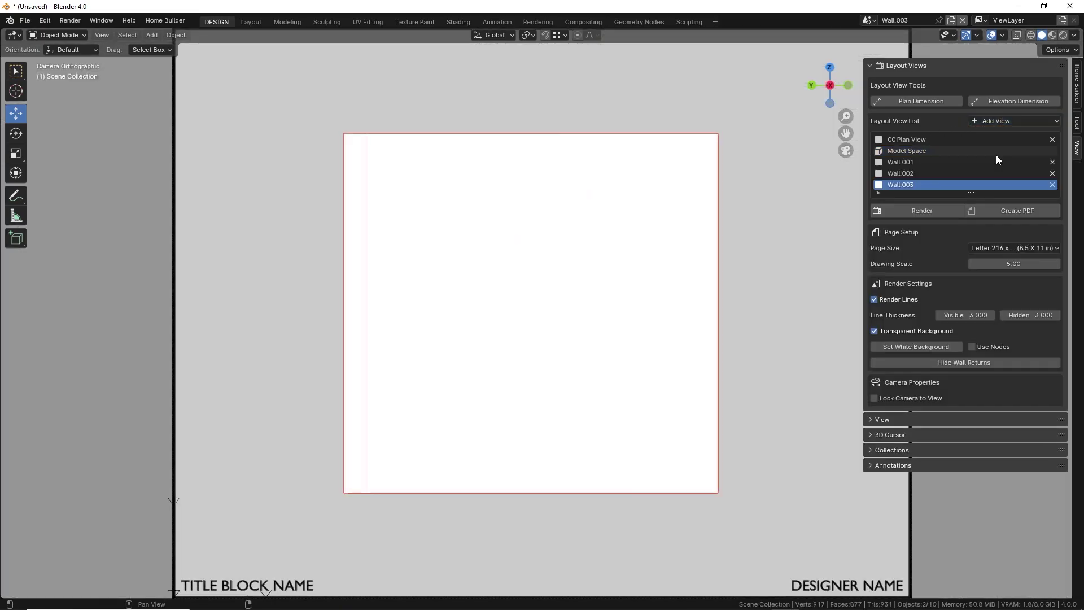
{"action": "left_click", "coordinate": [916, 163]}
{"action": "left_click", "coordinate": [914, 174]}
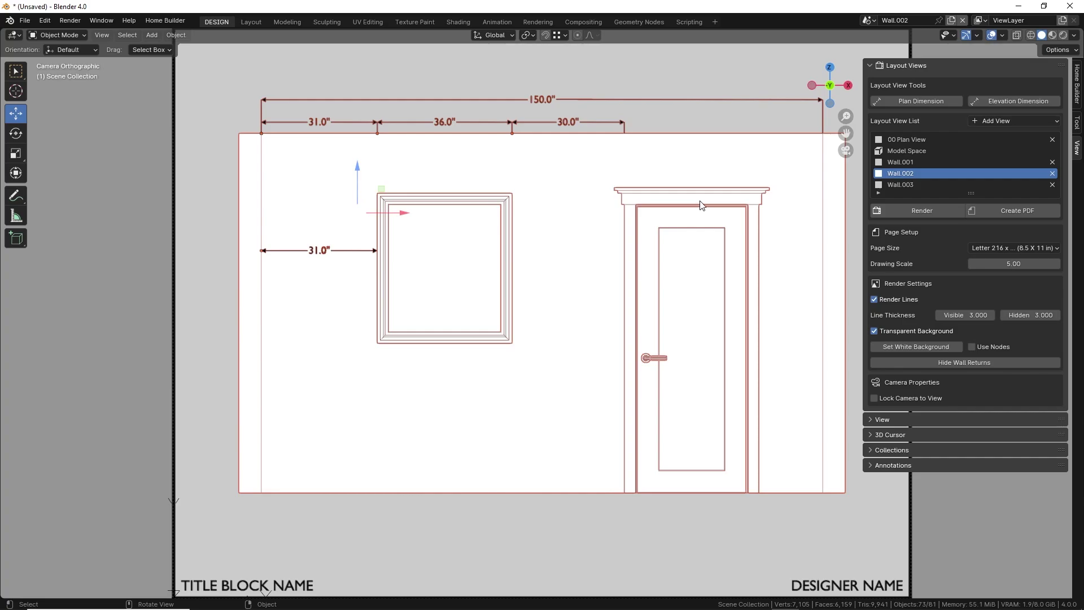
{"action": "left_click", "coordinate": [664, 124]}
{"action": "scroll", "coordinate": [593, 163], "scroll_direction": "down", "scroll_amount": 3}
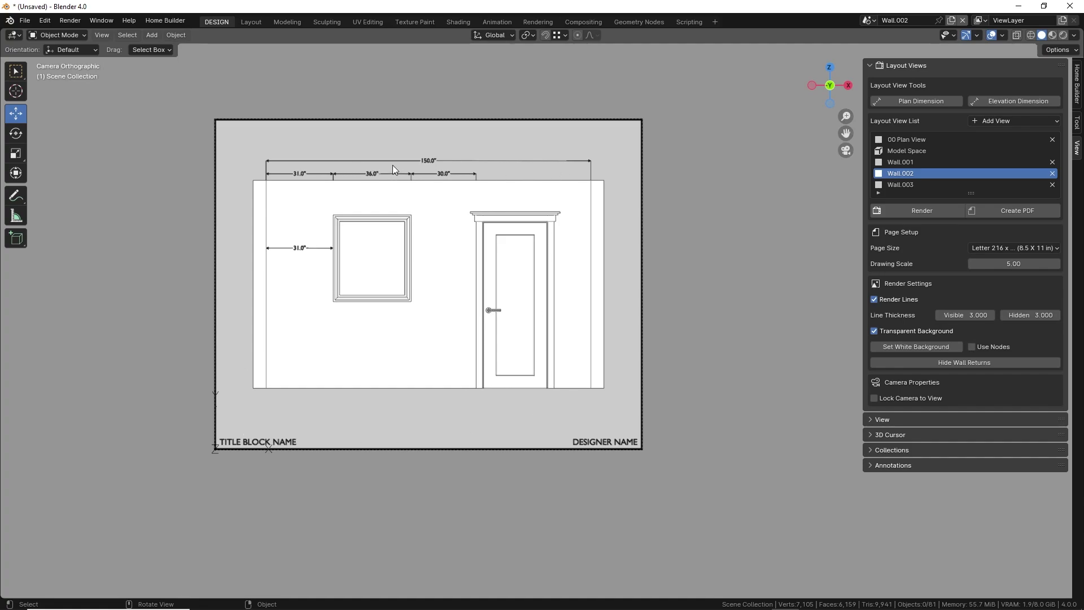
Choose Letter page size after briefly trying Legal, and drag the drawing scale to 5.70
{"action": "scroll", "coordinate": [388, 192], "scroll_direction": "up", "scroll_amount": 1}
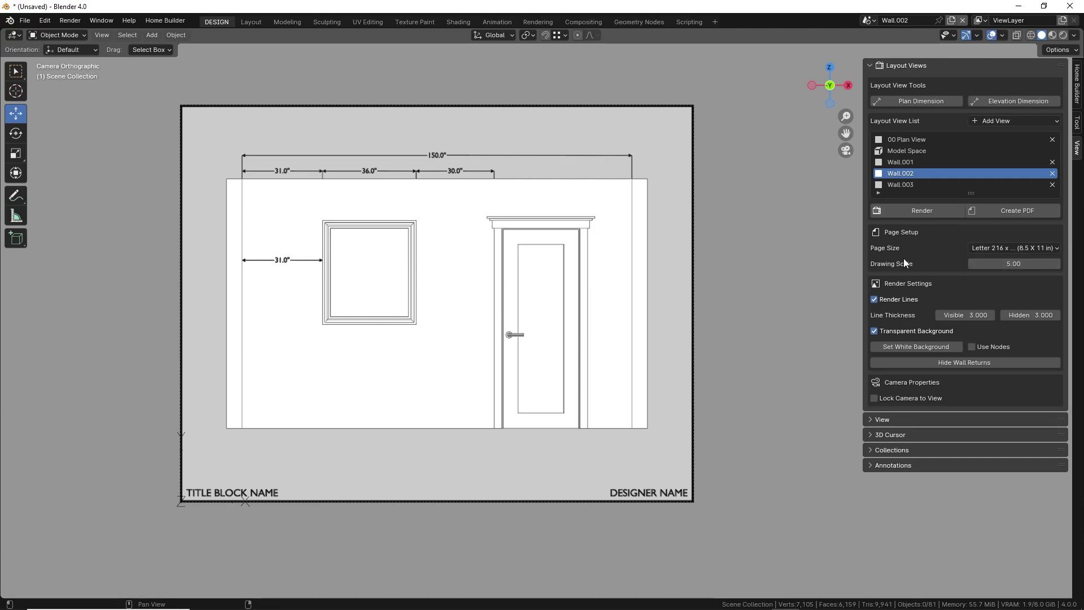
{"action": "left_click", "coordinate": [983, 246]}
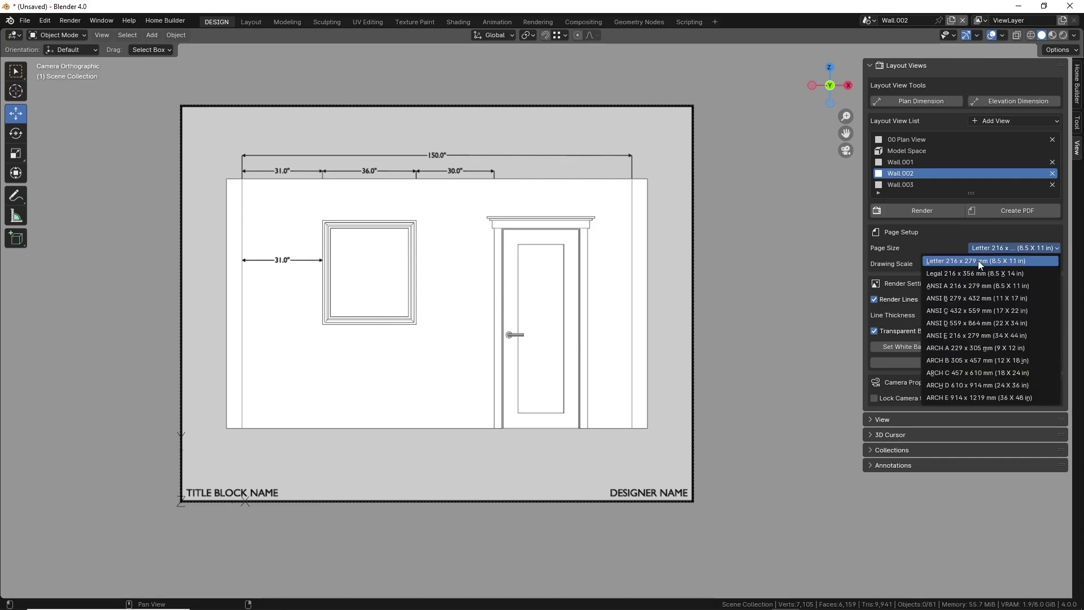
{"action": "left_click", "coordinate": [974, 273]}
{"action": "left_click", "coordinate": [982, 248]}
{"action": "left_click", "coordinate": [985, 262]}
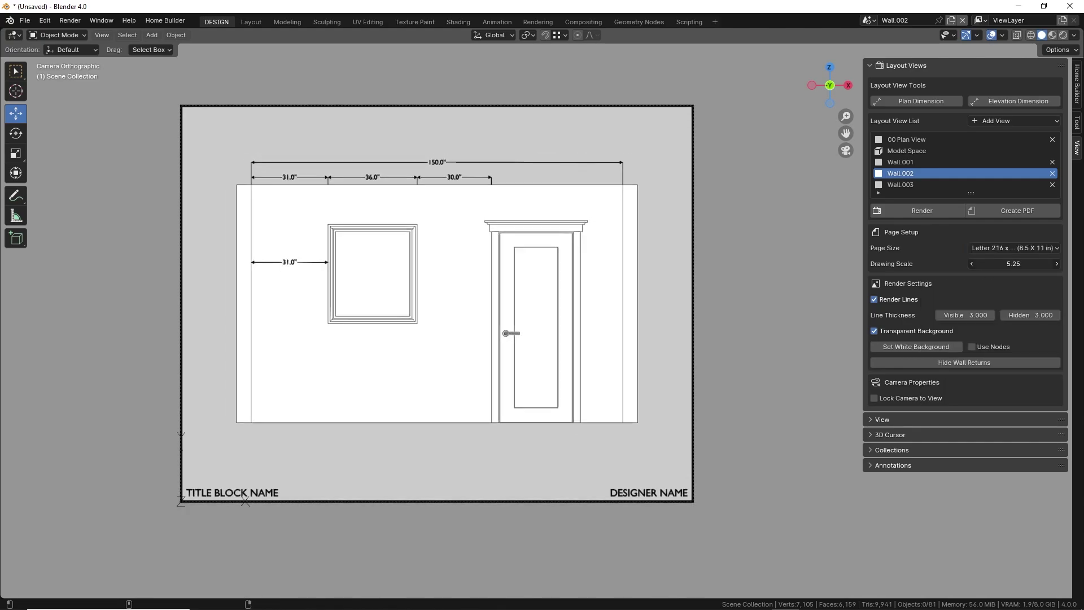
{"action": "left_click_drag", "start_coordinate": [984, 264], "coordinate": [1005, 264]}
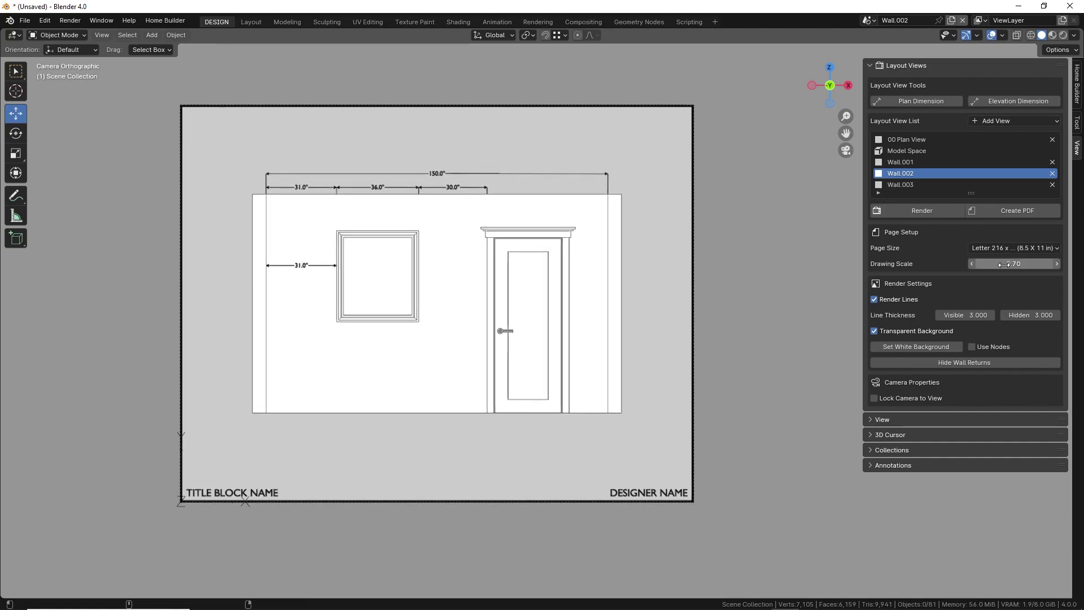
Toggle Render Lines off and on, apply Set White Background, and check the Alpha Over compositing nodes
{"action": "left_click", "coordinate": [874, 299]}
{"action": "left_click", "coordinate": [874, 300]}
{"action": "left_click", "coordinate": [908, 345]}
{"action": "left_click", "coordinate": [584, 23]}
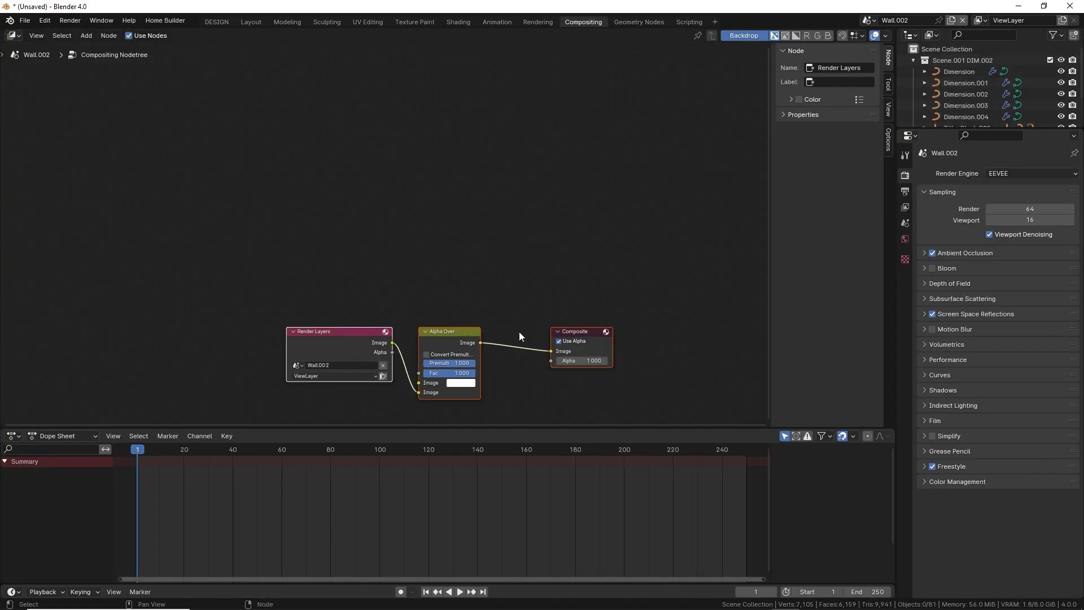
{"action": "left_click", "coordinate": [213, 22]}
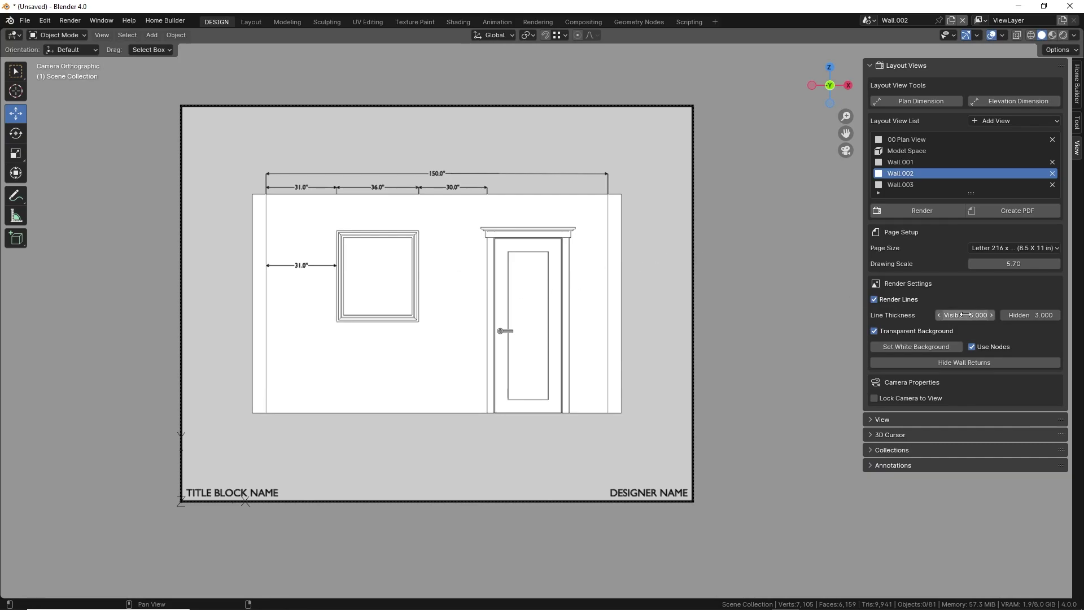
Set visible line thickness 1 and hidden line thickness 0, then apply Hide Wall Returns
{"action": "left_click", "coordinate": [963, 315]}
{"action": "type", "text": "1"}
{"action": "key", "text": "Return"}
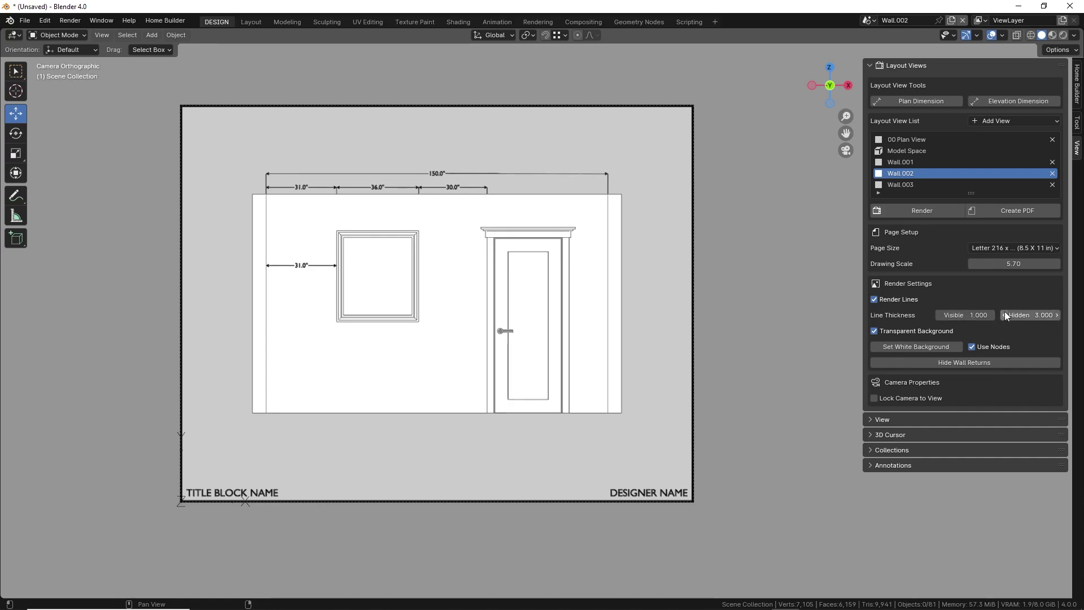
{"action": "left_click", "coordinate": [1022, 315]}
{"action": "type", "text": "0"}
{"action": "key", "text": "Return"}
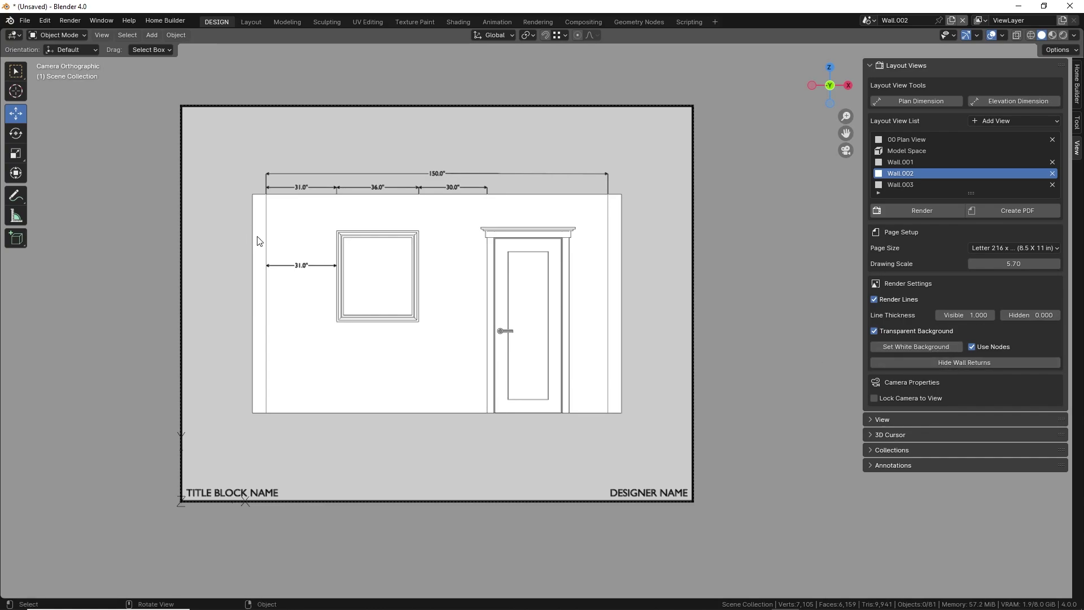
{"action": "left_click", "coordinate": [924, 363]}
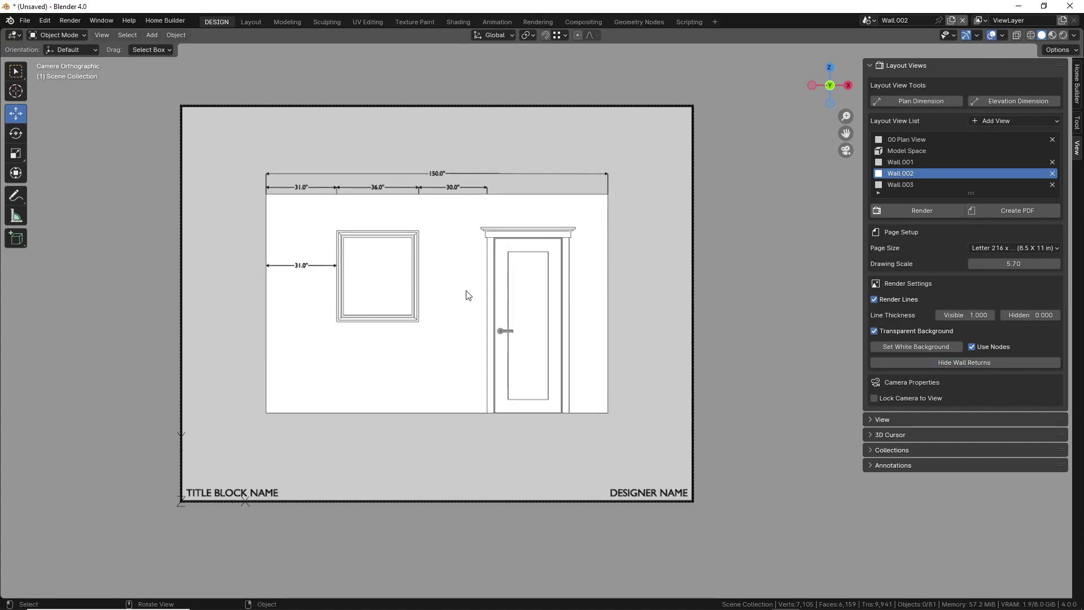
Render the Wall.002 elevation, zoom over the result, and close the render window
{"action": "left_click", "coordinate": [922, 210]}
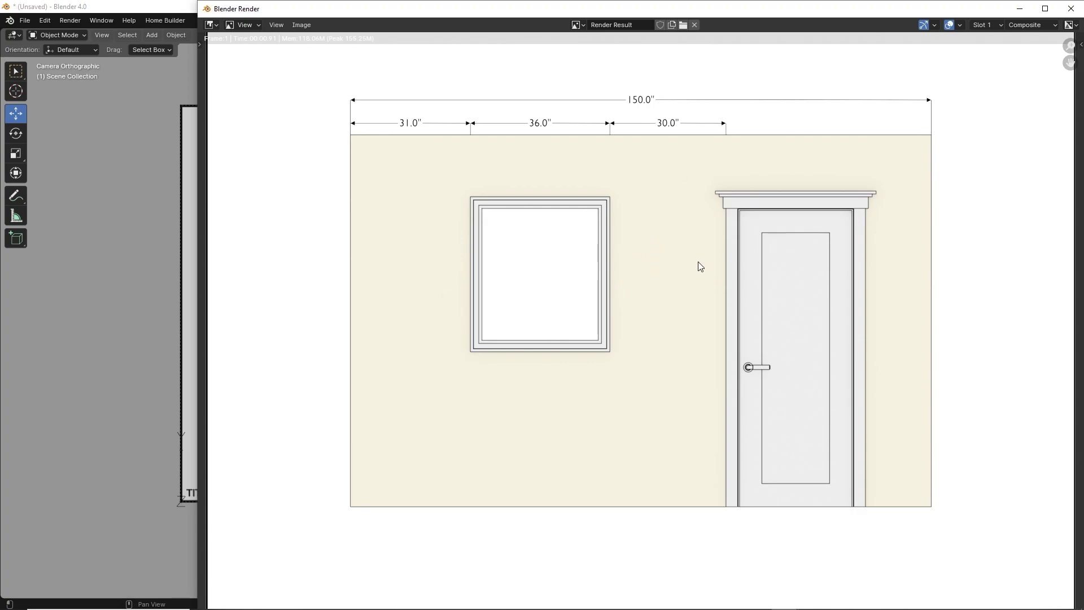
{"action": "scroll", "coordinate": [655, 283], "scroll_direction": "down", "scroll_amount": 3}
{"action": "scroll", "coordinate": [629, 281], "scroll_direction": "up", "scroll_amount": 2}
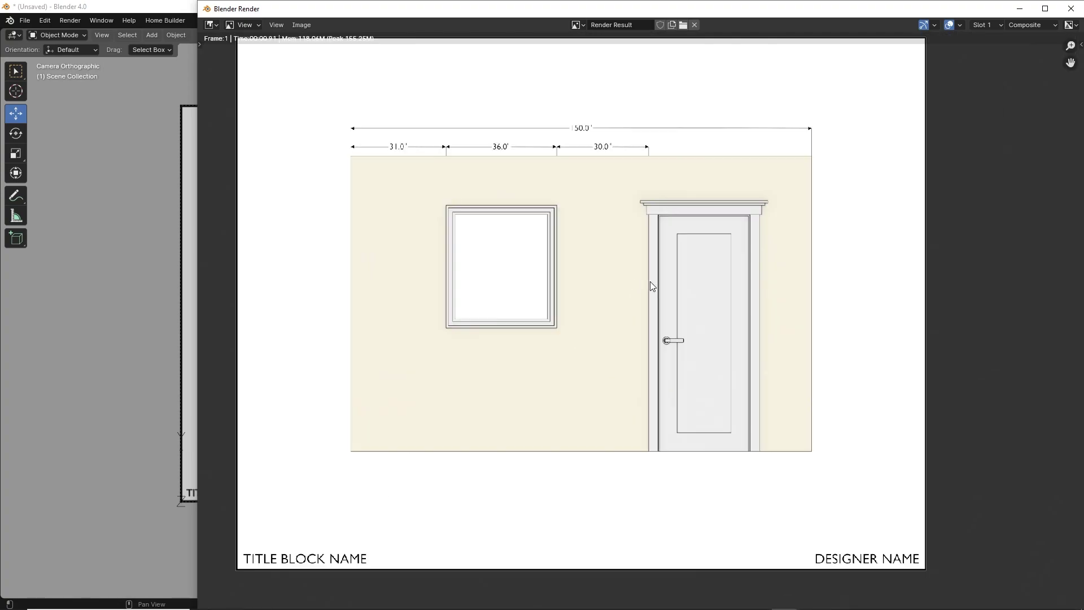
{"action": "left_click", "coordinate": [1071, 9]}
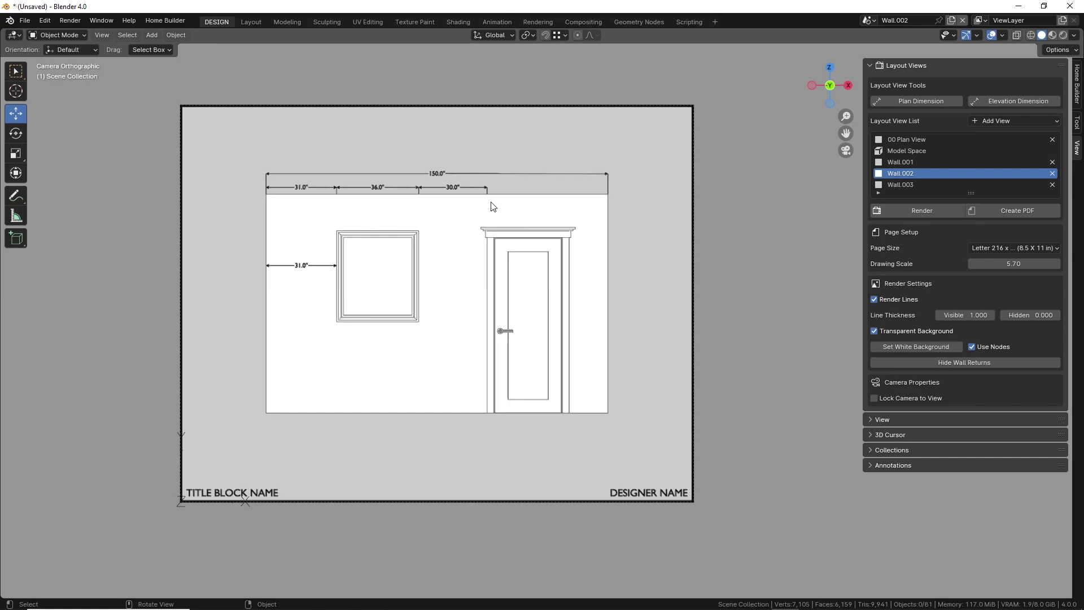
Open the Add View options and dismiss them without adding a view
{"action": "left_click", "coordinate": [978, 120]}
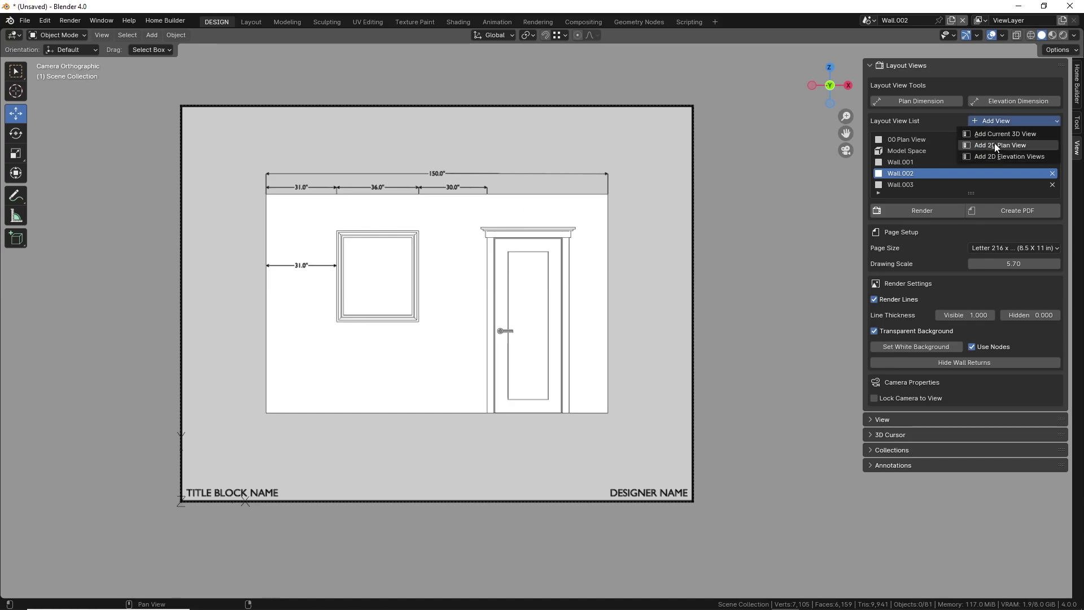
{"action": "left_click", "coordinate": [991, 143]}
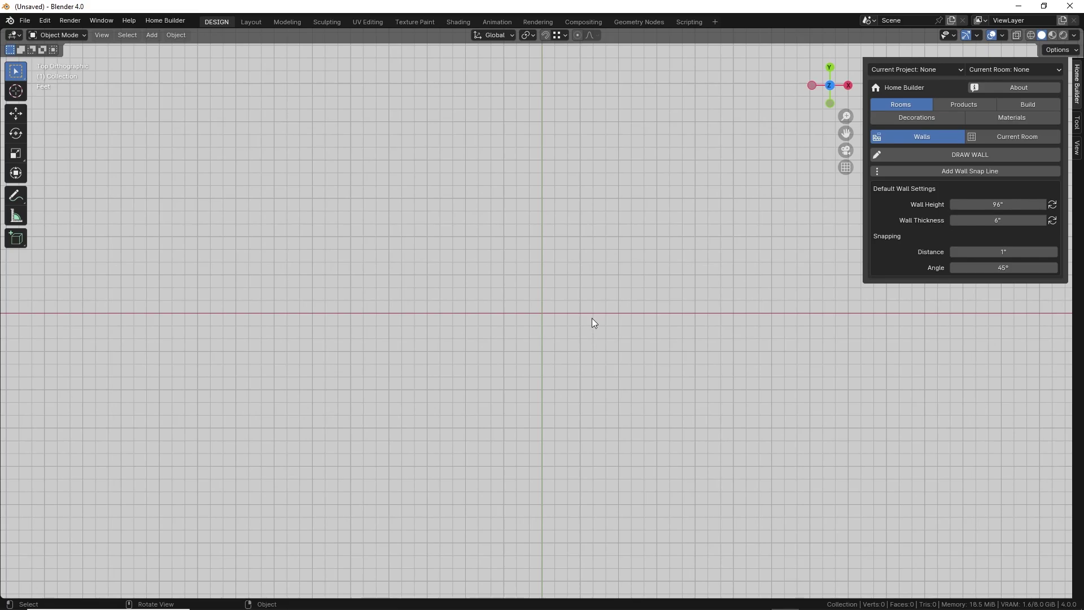
Show the iMeshh Decorations category in the decorations library
{"action": "left_click", "coordinate": [933, 119]}
{"action": "left_click", "coordinate": [930, 136]}
{"action": "left_click", "coordinate": [927, 185]}
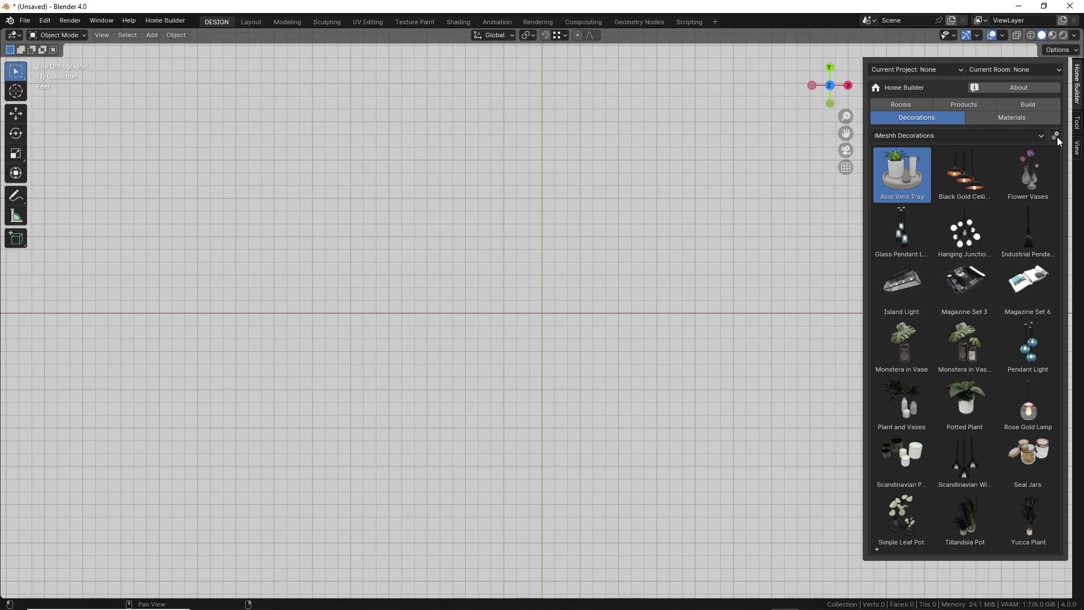
Switch the product library to Pro Closet Design
{"action": "left_click", "coordinate": [975, 104]}
{"action": "left_click", "coordinate": [930, 137]}
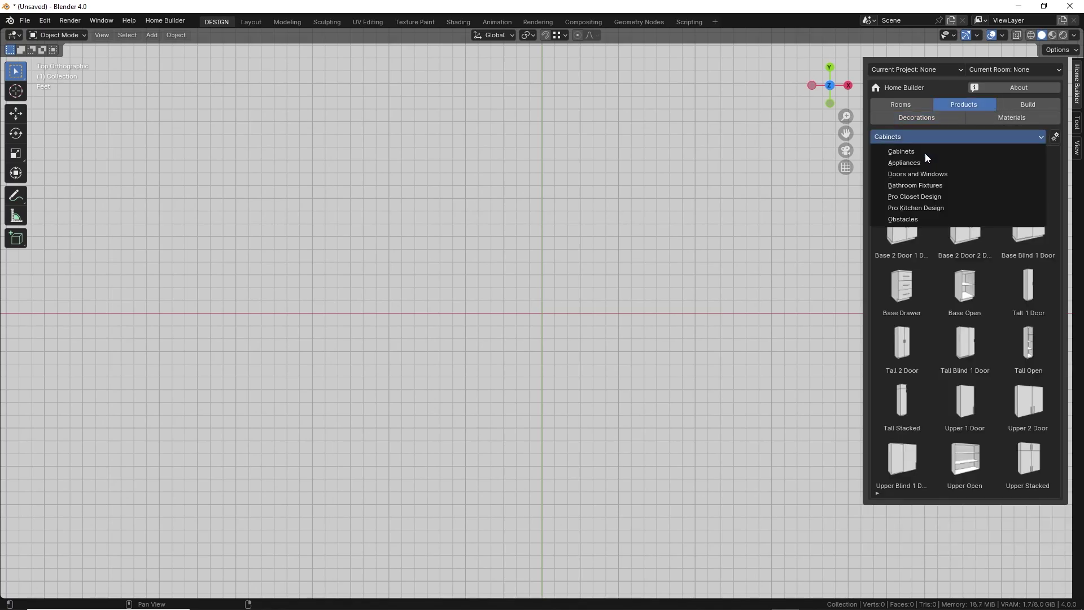
{"action": "left_click", "coordinate": [915, 196]}
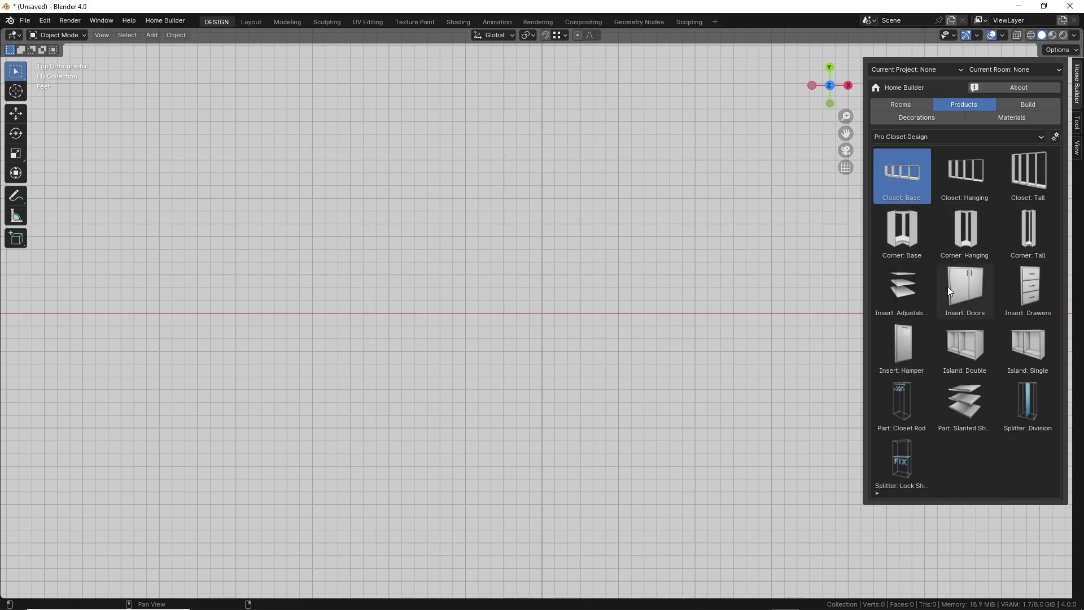
{"action": "left_click", "coordinate": [899, 105]}
Draw three connected walls forming a U-shaped room and view them in perspective
{"action": "left_click", "coordinate": [889, 155]}
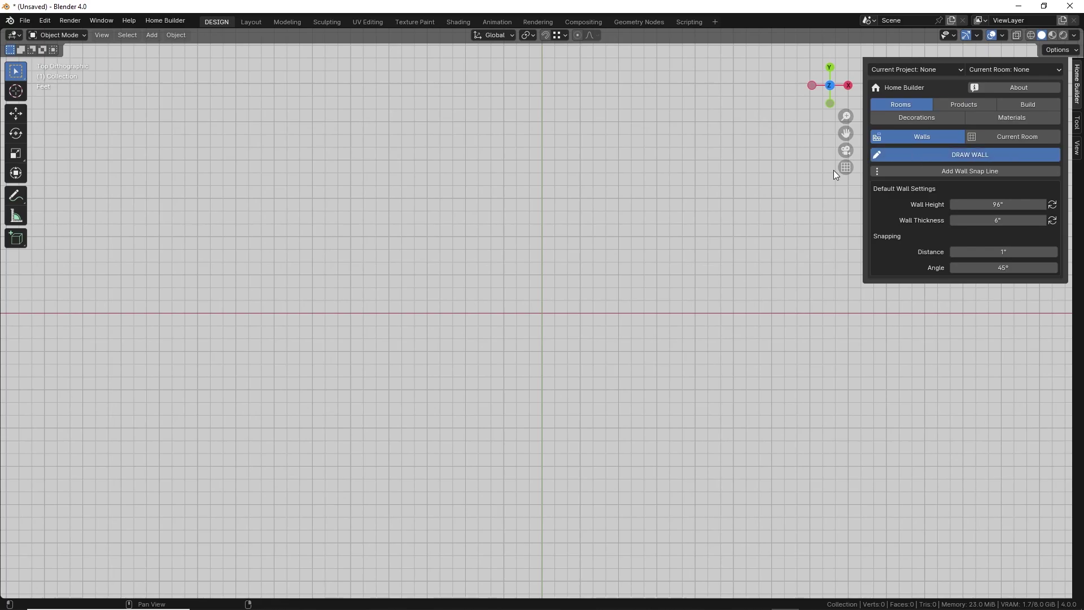
{"action": "left_click", "coordinate": [474, 377]}
{"action": "left_click", "coordinate": [474, 284]}
{"action": "left_click", "coordinate": [650, 282]}
{"action": "left_click", "coordinate": [652, 358]}
{"action": "right_click", "coordinate": [652, 358]}
{"action": "middle_click_drag", "start_coordinate": [652, 358], "coordinate": [581, 260]}
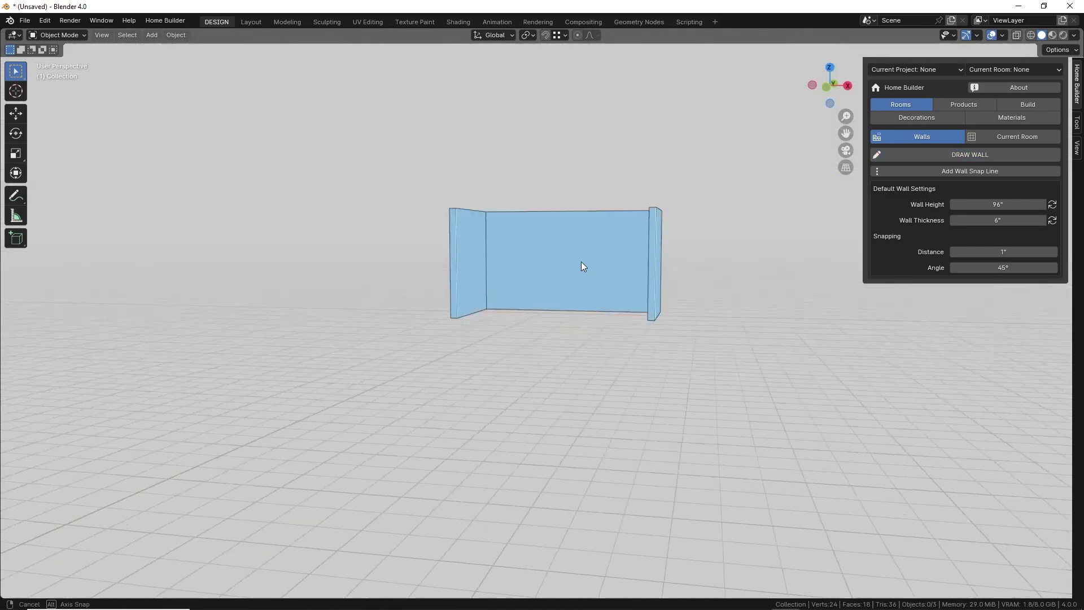
{"action": "scroll", "coordinate": [582, 254], "scroll_direction": "up", "scroll_amount": 4}
{"action": "scroll", "coordinate": [582, 252], "scroll_direction": "up", "scroll_amount": 4}
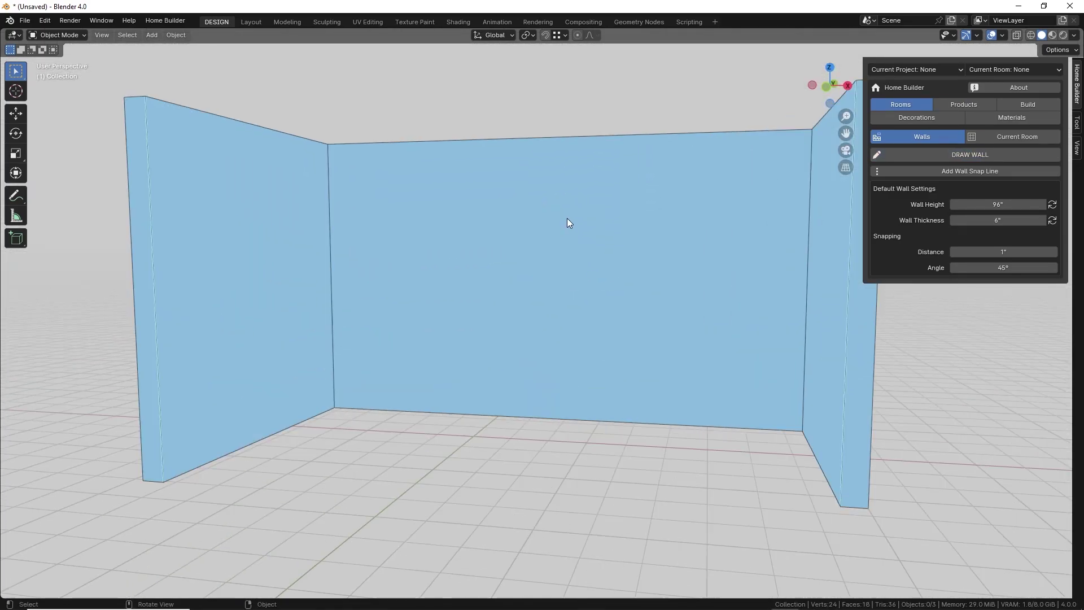
Place a 24-inch Closet: Tall in the left corner, then five more filling the back wall
{"action": "left_click", "coordinate": [965, 104]}
{"action": "left_click", "coordinate": [947, 135]}
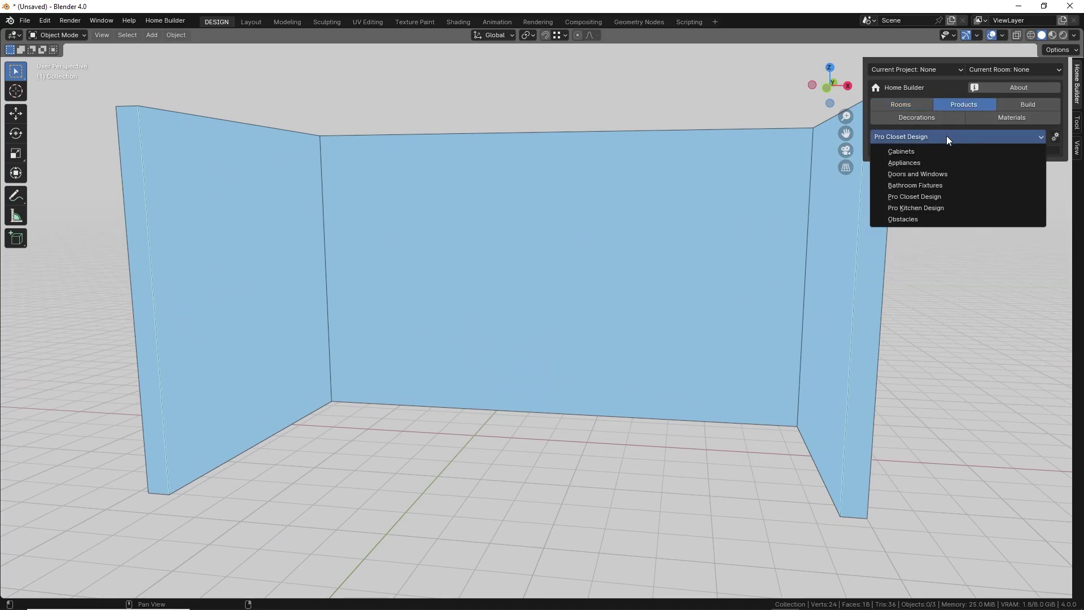
{"action": "left_click", "coordinate": [949, 195]}
{"action": "left_click", "coordinate": [1028, 172]}
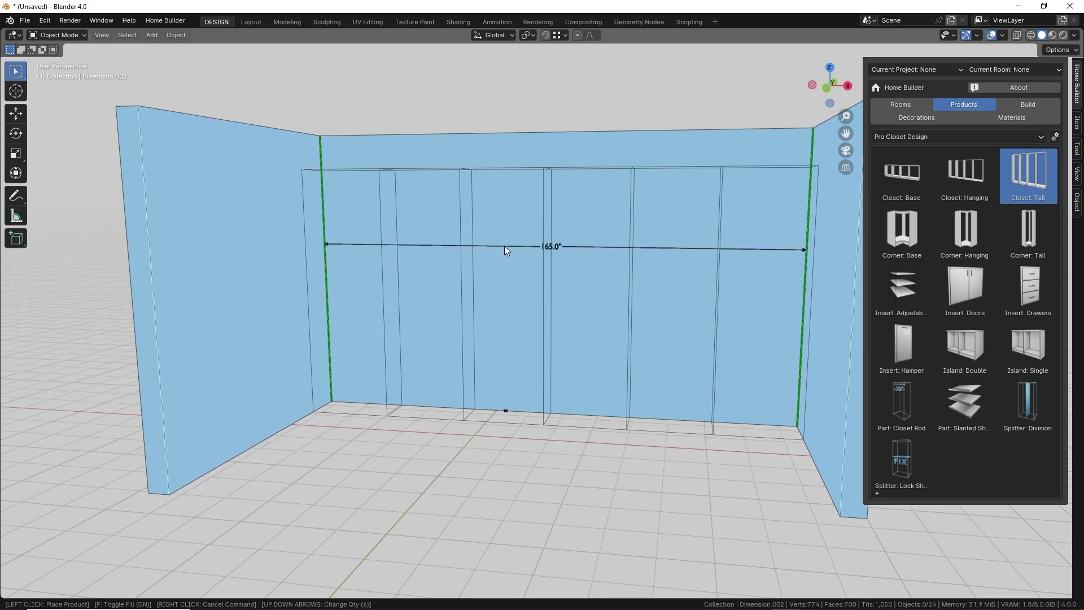
{"action": "key", "text": "f"}
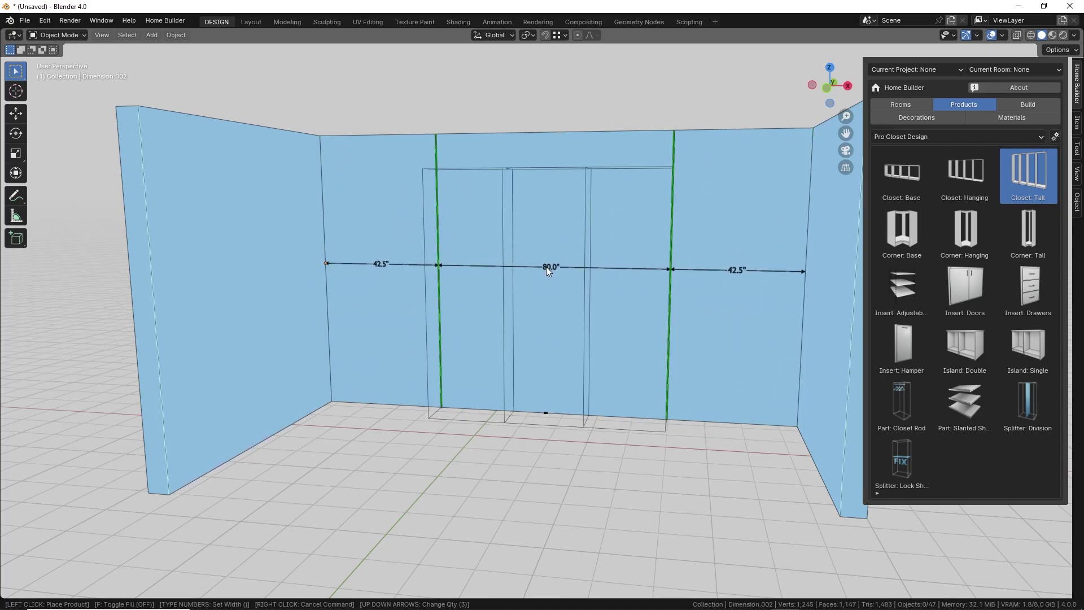
{"action": "key", "text": "Down"}
{"action": "key", "text": "Down"}
{"action": "type", "text": "24"}
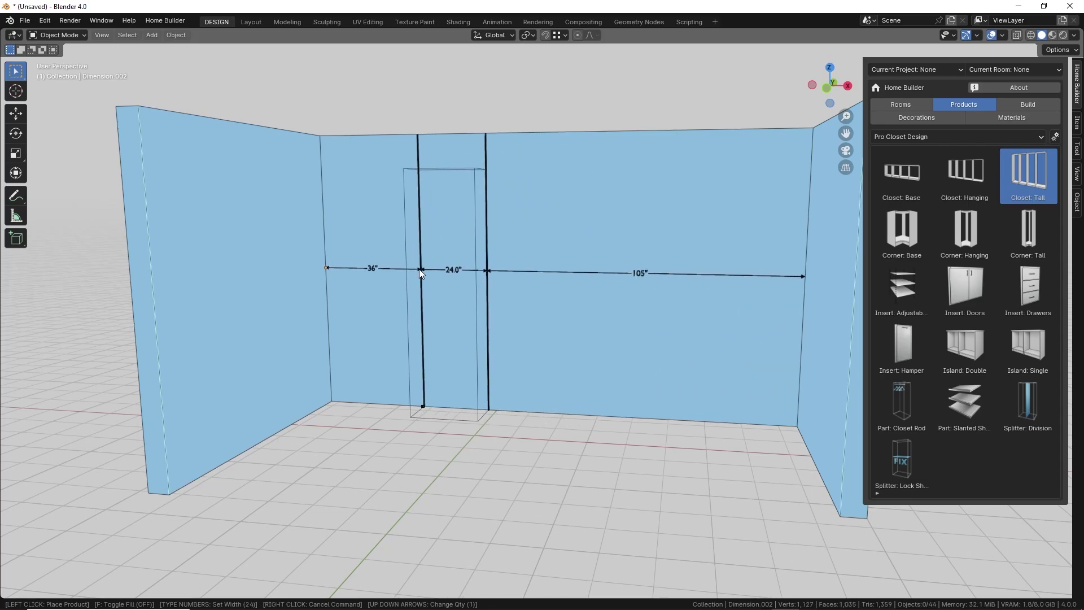
{"action": "left_click", "coordinate": [328, 269]}
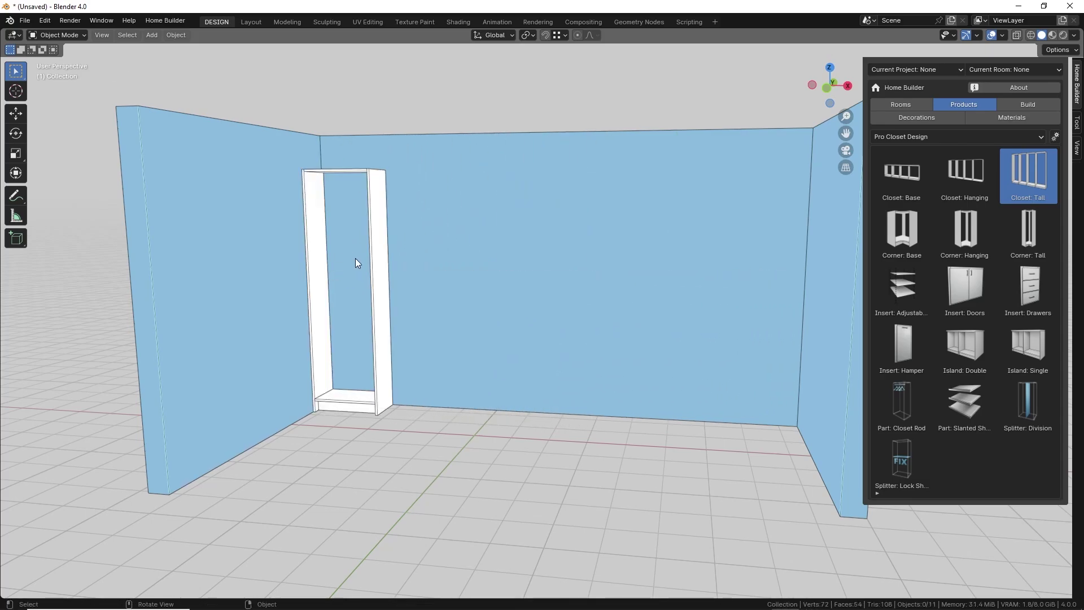
{"action": "left_click", "coordinate": [1028, 173]}
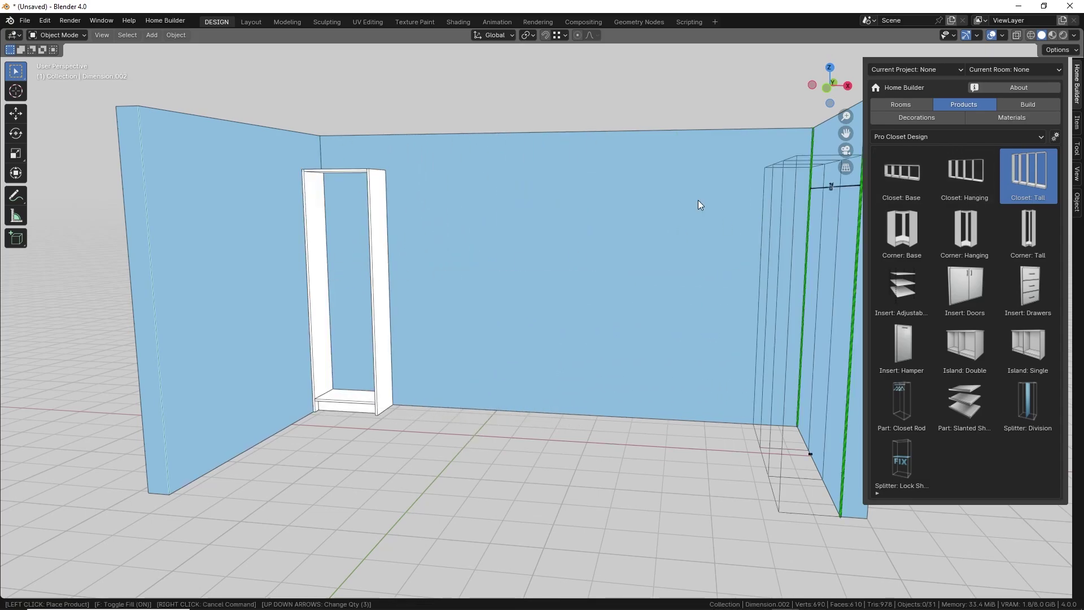
{"action": "left_click", "coordinate": [488, 271]}
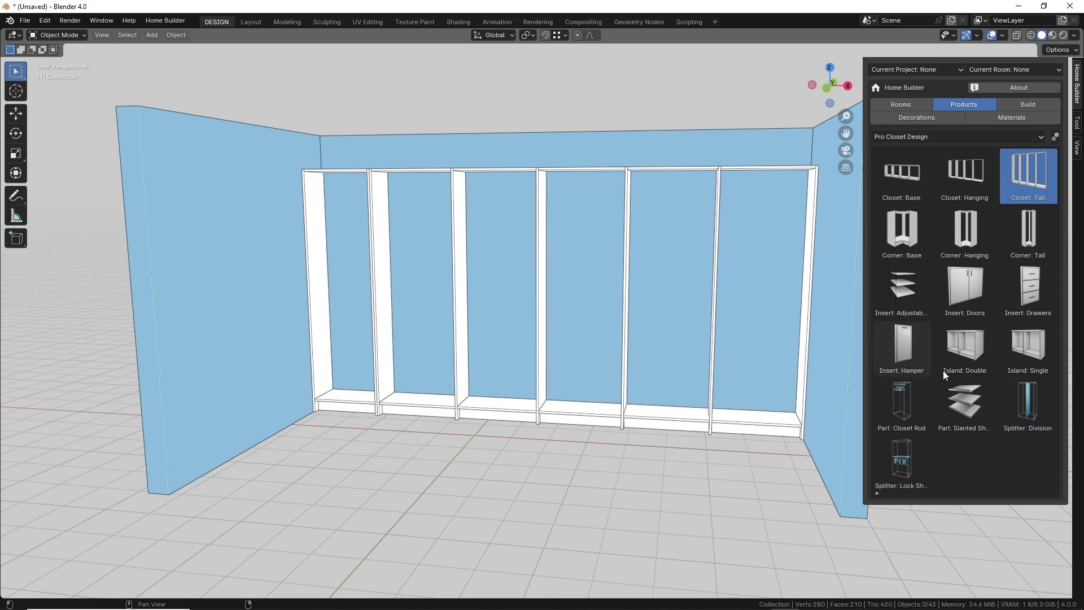
Place a Lock Shelf splitter in the third bay and hang a Closet Rod under it
{"action": "left_click", "coordinate": [913, 451]}
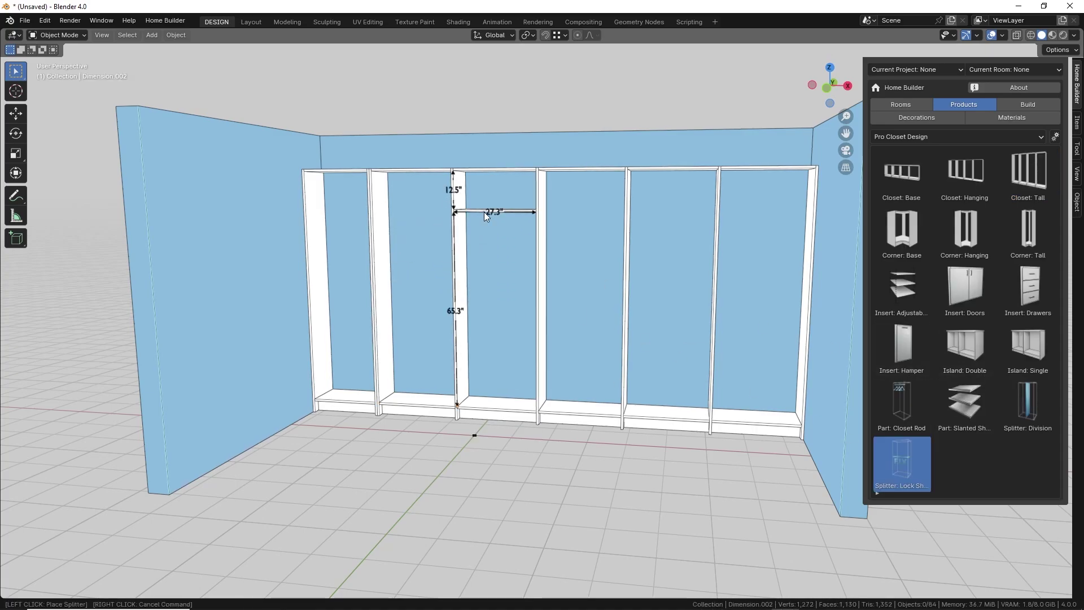
{"action": "left_click", "coordinate": [484, 213]}
{"action": "left_click", "coordinate": [901, 405]}
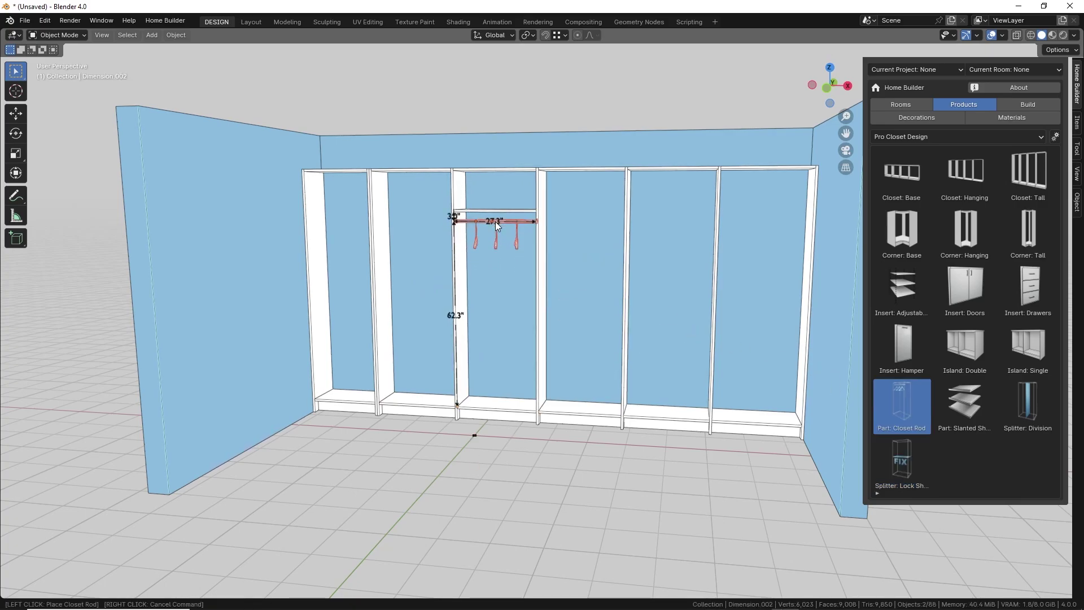
{"action": "left_click", "coordinate": [496, 221]}
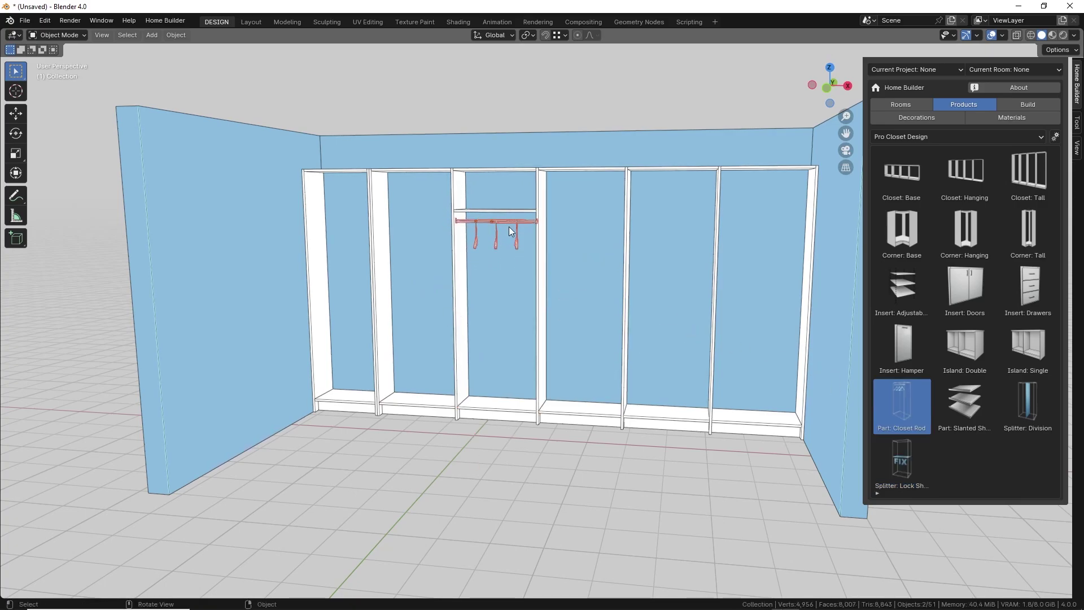
Switch the product library to Pro Kitchen Design, then reopen the library list
{"action": "left_click", "coordinate": [889, 139]}
{"action": "left_click", "coordinate": [898, 209]}
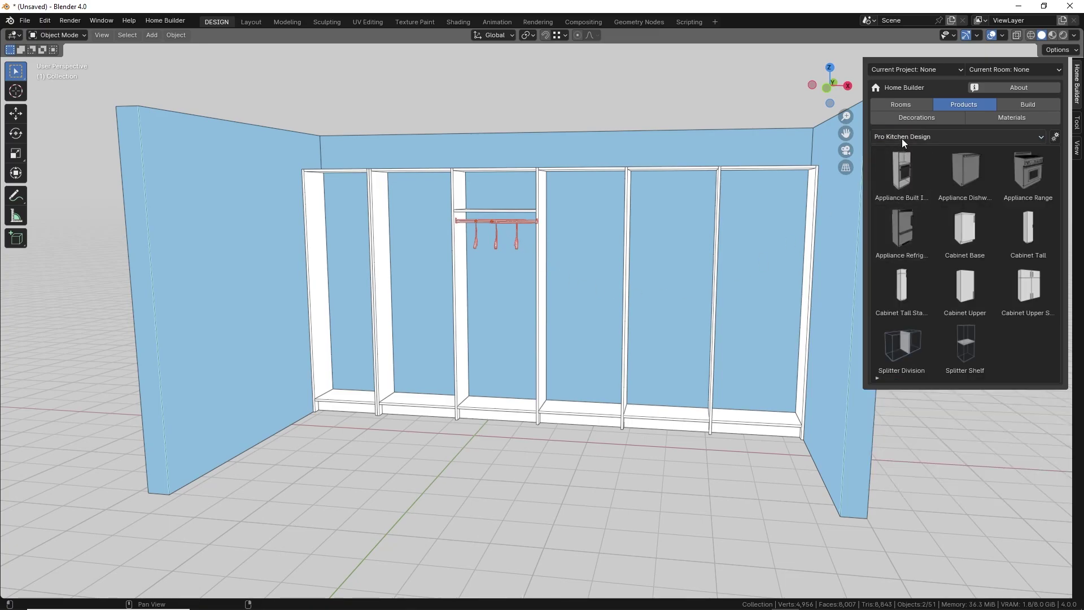
{"action": "left_click", "coordinate": [903, 138]}
Switch the product library back to Pro Closet Design
{"action": "left_click", "coordinate": [909, 192]}
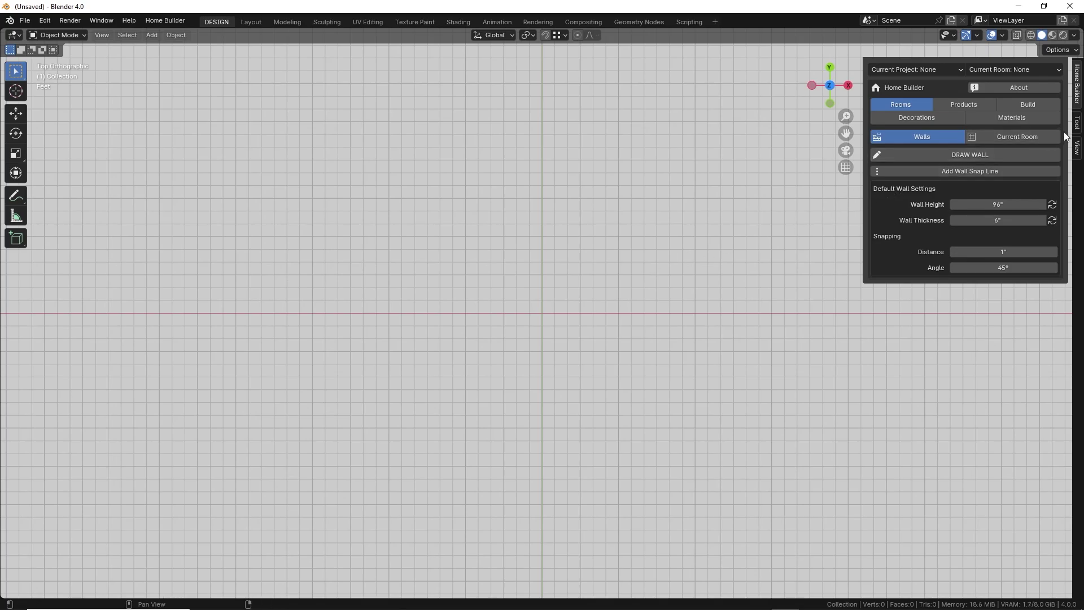
Draw a 61.9-inch plan dimension using the View tab's Plan Dimension tool
{"action": "left_click", "coordinate": [1077, 148]}
{"action": "scroll", "coordinate": [530, 269], "scroll_direction": "up", "scroll_amount": 5}
{"action": "left_click", "coordinate": [448, 288]}
{"action": "left_click", "coordinate": [612, 287]}
{"action": "left_click", "coordinate": [571, 235]}
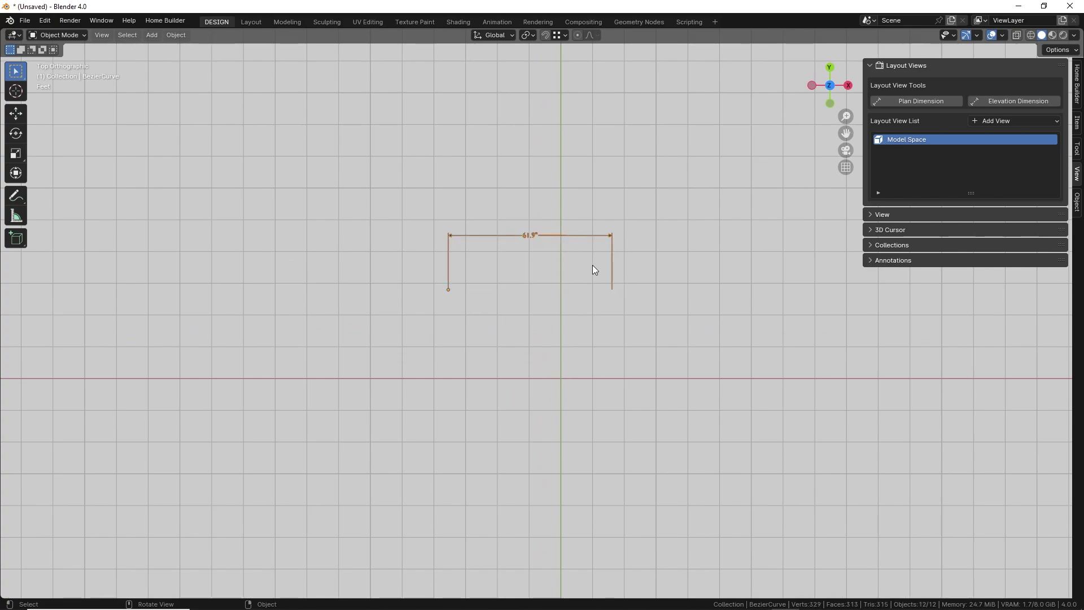
Place a Cabinet Base from Pro Kitchen Design below the dimension
{"action": "left_click", "coordinate": [1077, 87]}
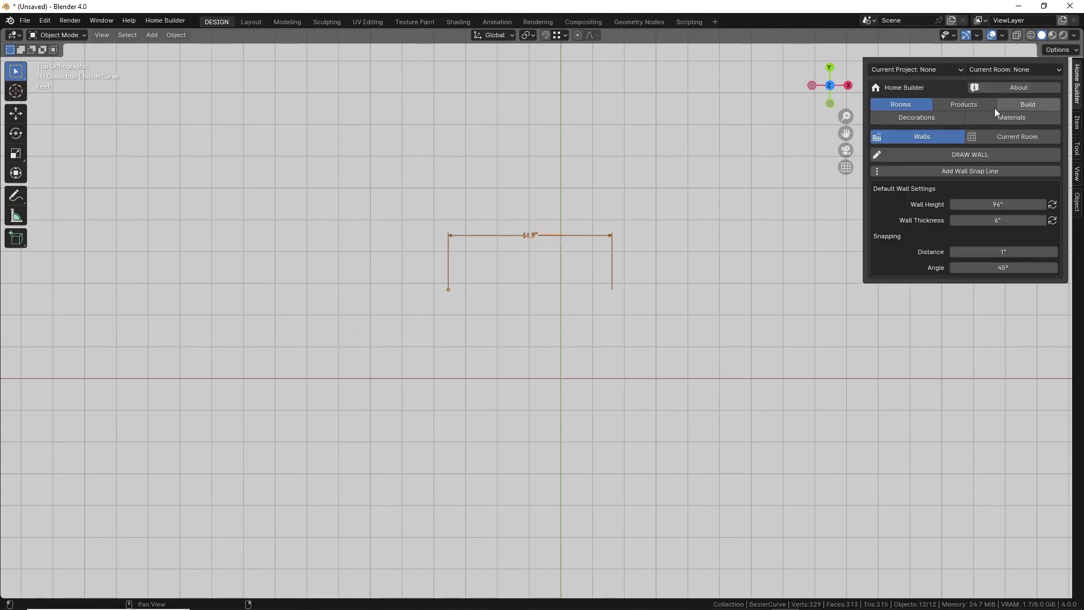
{"action": "left_click", "coordinate": [963, 105]}
{"action": "left_click", "coordinate": [935, 136]}
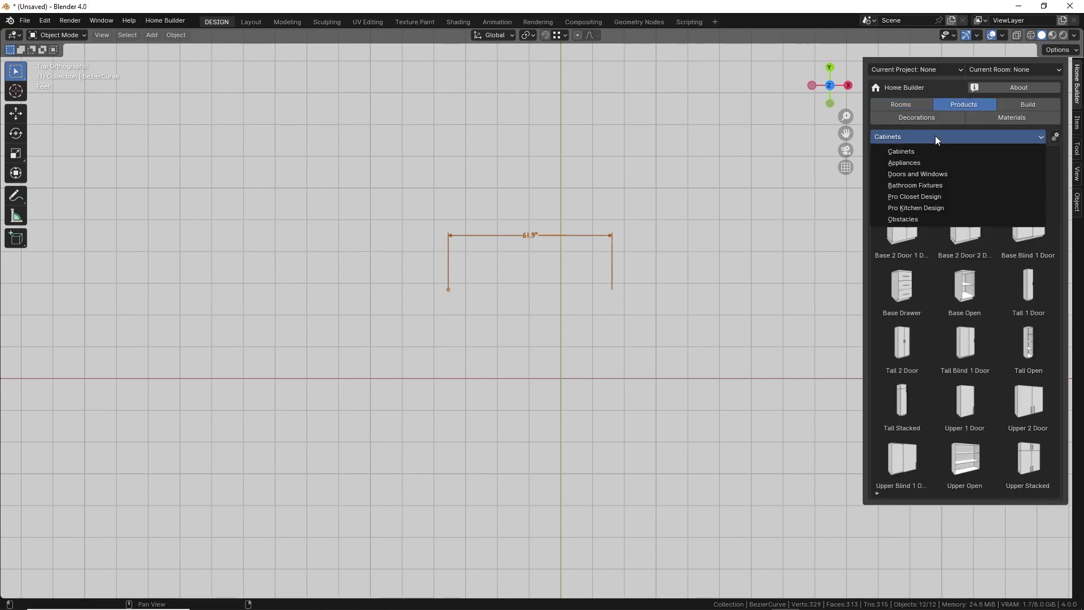
{"action": "left_click", "coordinate": [930, 207]}
{"action": "left_click", "coordinate": [939, 249]}
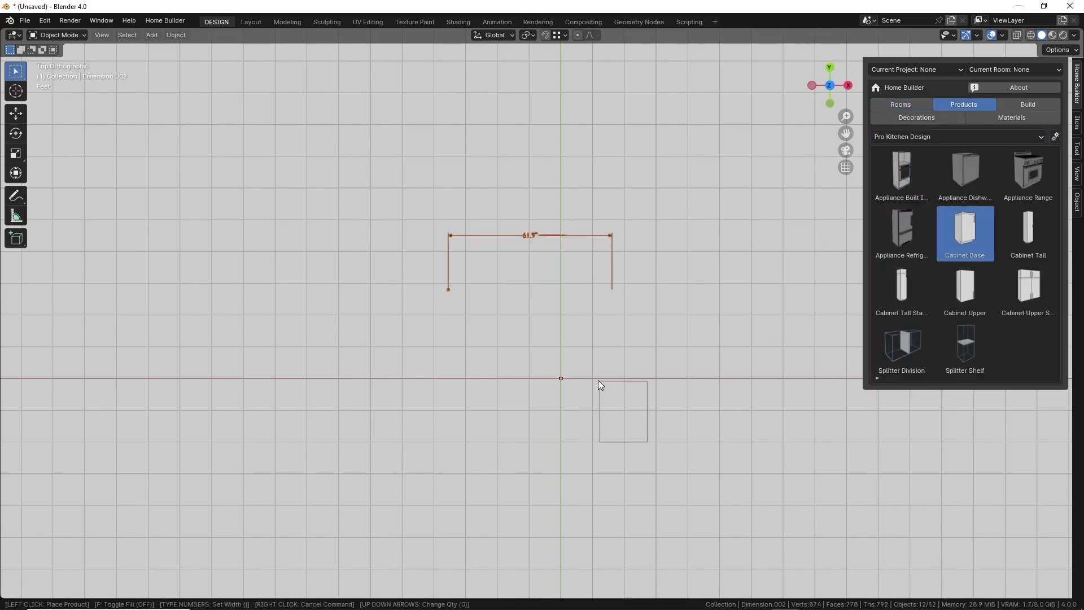
{"action": "left_click", "coordinate": [597, 380]}
Orbit into perspective, zoom in and select the cabinet's left side
{"action": "middle_click_drag", "start_coordinate": [598, 381], "coordinate": [694, 284]}
{"action": "scroll", "coordinate": [695, 285], "scroll_direction": "up", "scroll_amount": 3}
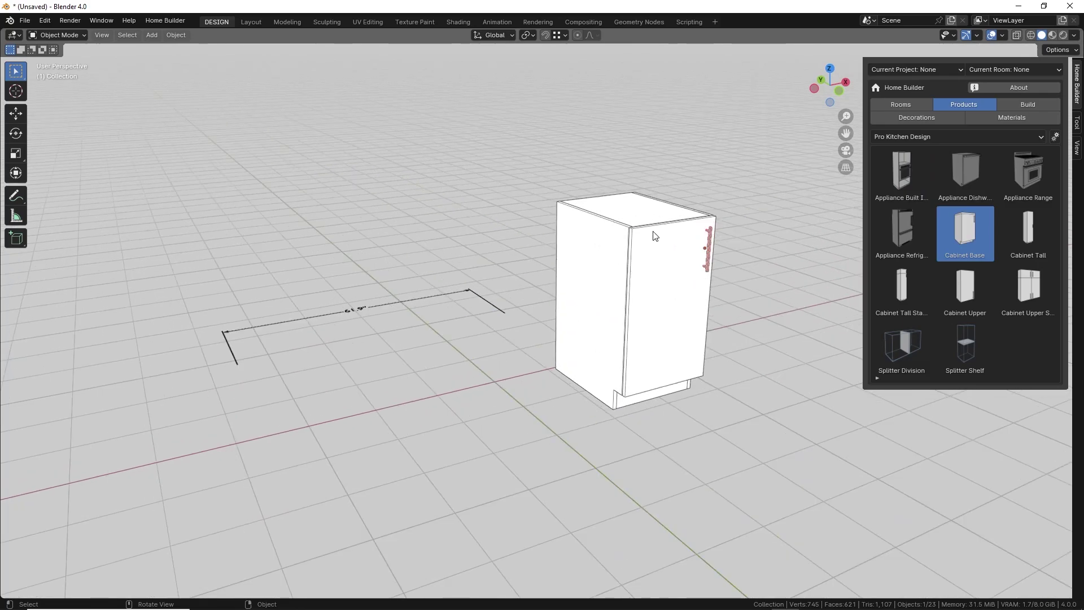
{"action": "scroll", "coordinate": [677, 246], "scroll_direction": "up", "scroll_amount": 2}
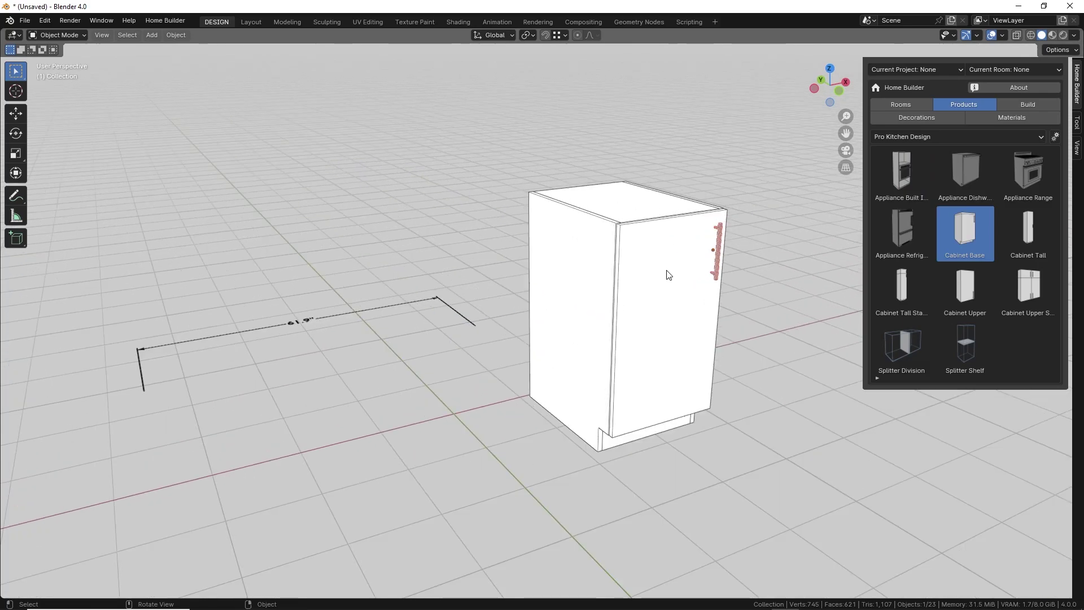
{"action": "left_click", "coordinate": [582, 236]}
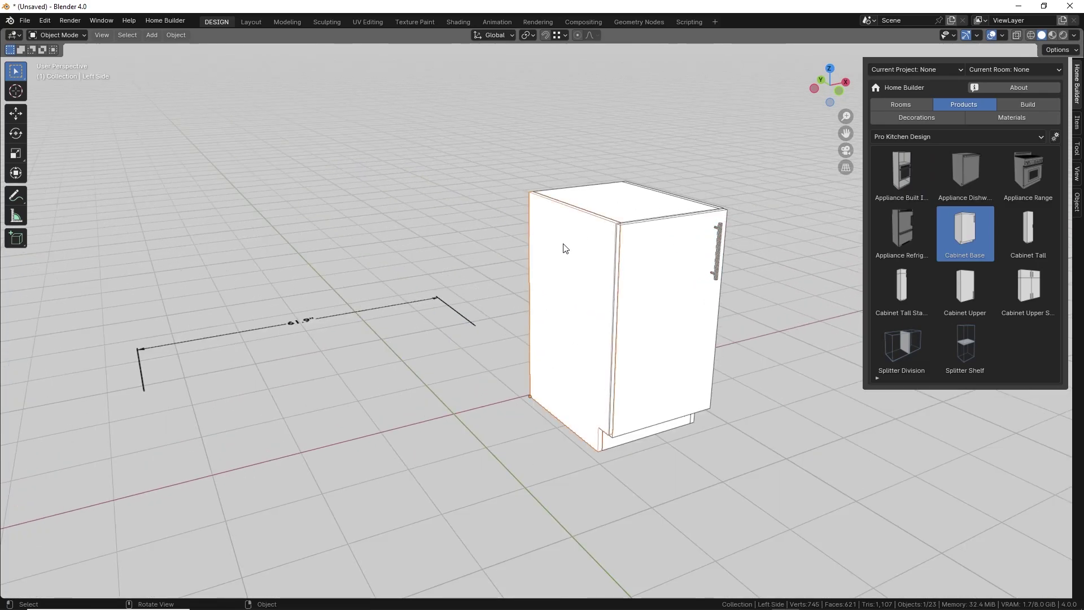
Turn on Show Cage in the cabinet's Cabinet Prompts and select the cage
{"action": "right_click", "coordinate": [399, 218]}
{"action": "left_click", "coordinate": [382, 219]}
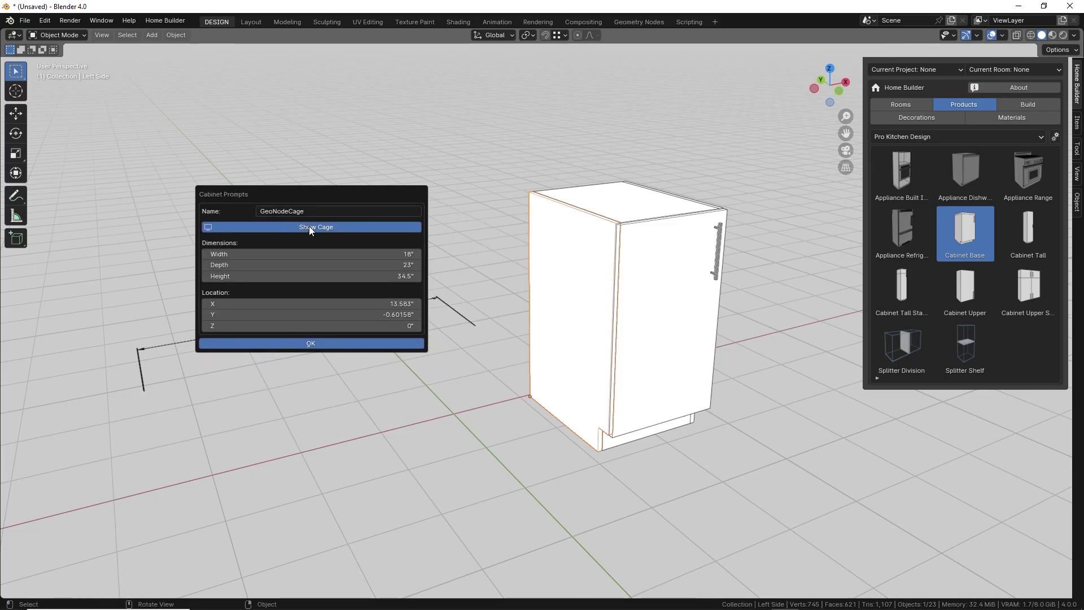
{"action": "left_click", "coordinate": [310, 226]}
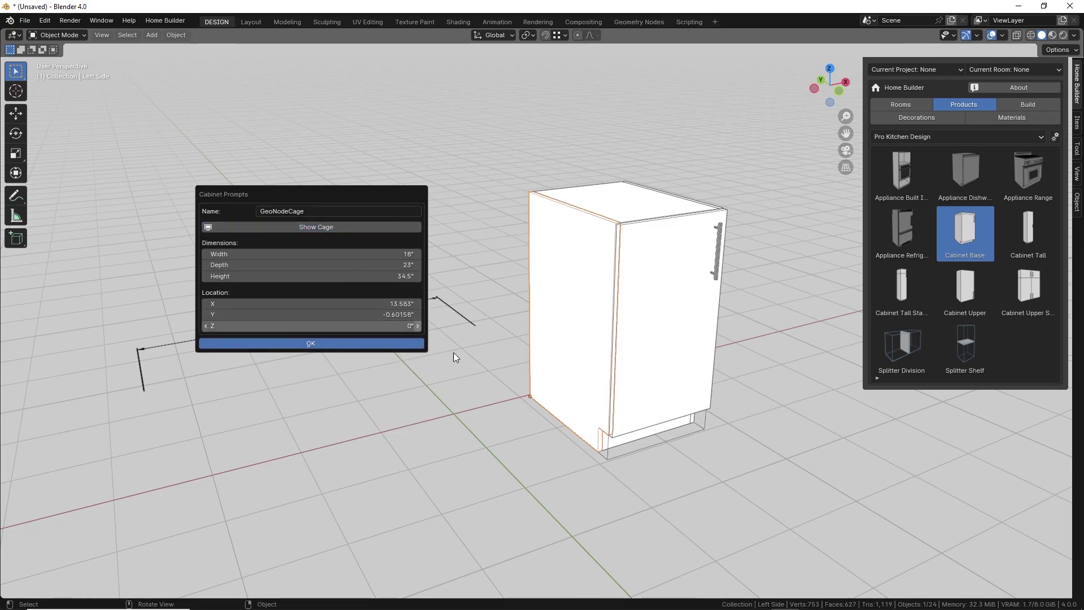
{"action": "left_click", "coordinate": [651, 447]}
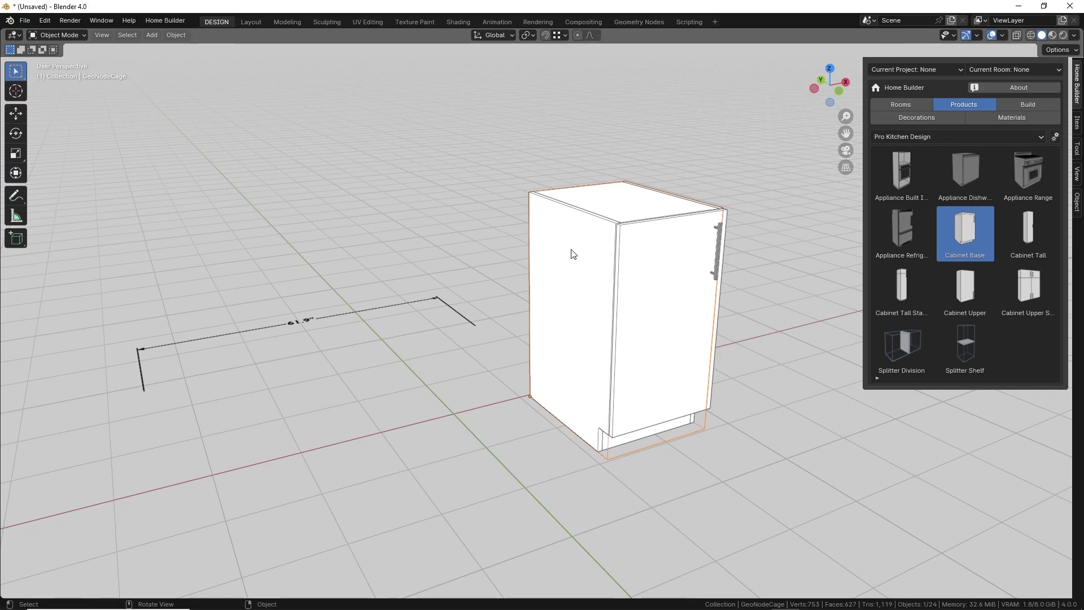
Test moving the cabinet with G, then cancel back to its original position
{"action": "key", "text": "g"}
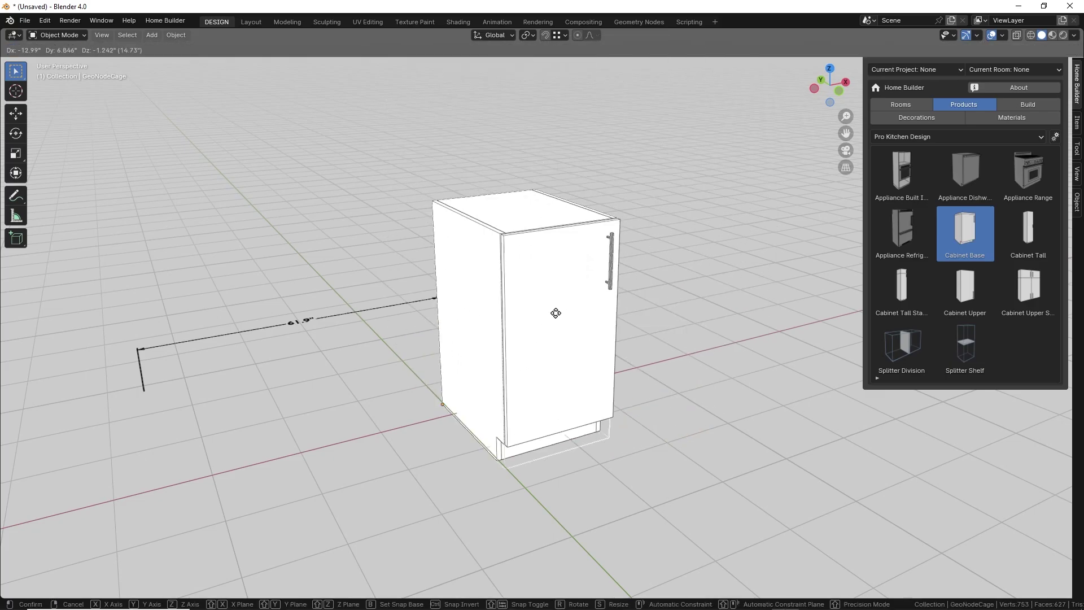
{"action": "left_click", "coordinate": [574, 339]}
{"action": "left_click_drag", "start_coordinate": [574, 339], "coordinate": [645, 310]}
{"action": "key", "text": "g"}
{"action": "key", "text": "Escape"}
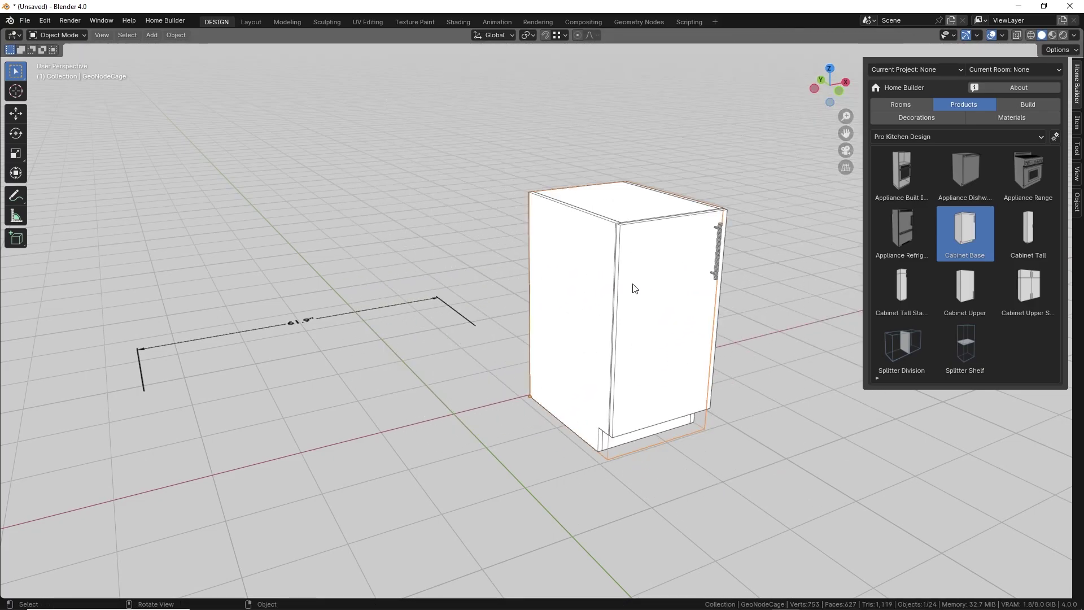
Reopen the cabinet's prompts, then close them and select the left side
{"action": "right_click", "coordinate": [450, 255]}
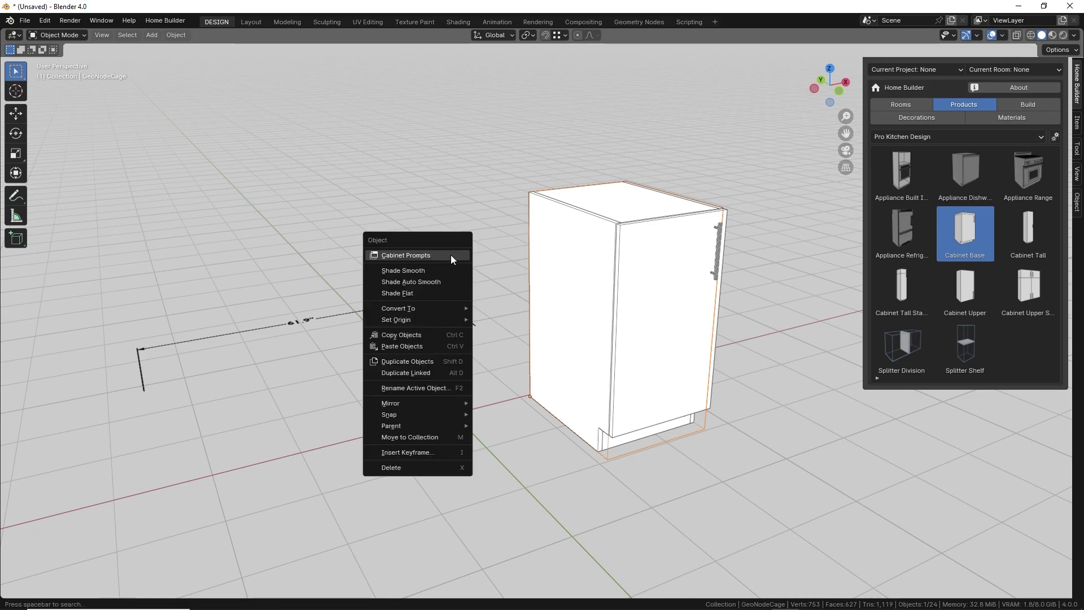
{"action": "left_click", "coordinate": [450, 255]}
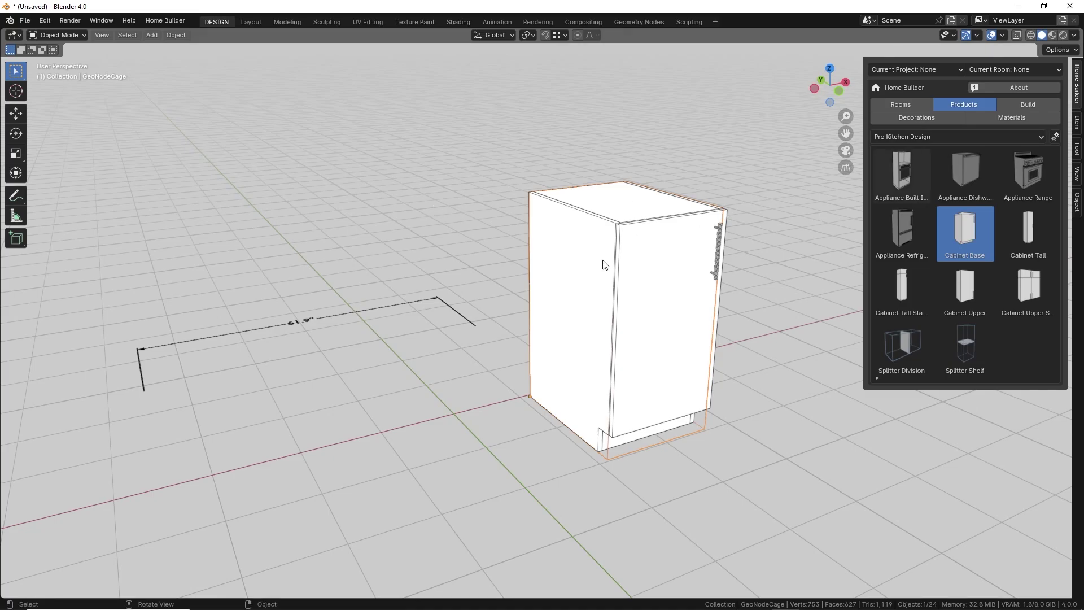
{"action": "left_click", "coordinate": [712, 232]}
In the Item tab, collapse Transform and Properties, list cage Objects, expand Left Side
{"action": "left_click", "coordinate": [1077, 123]}
{"action": "left_click", "coordinate": [879, 64]}
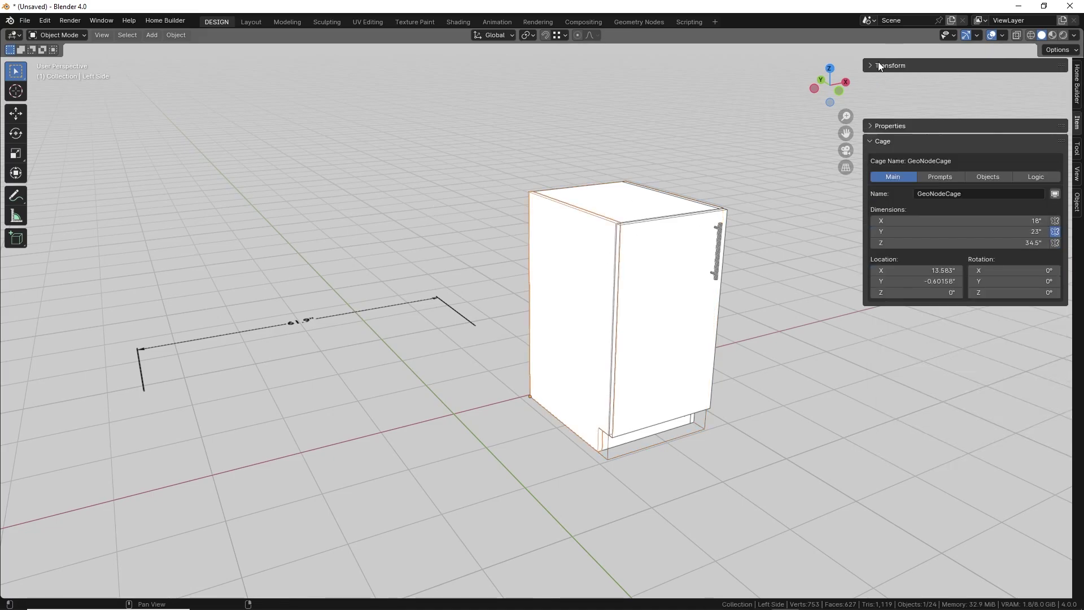
{"action": "left_click", "coordinate": [896, 80]}
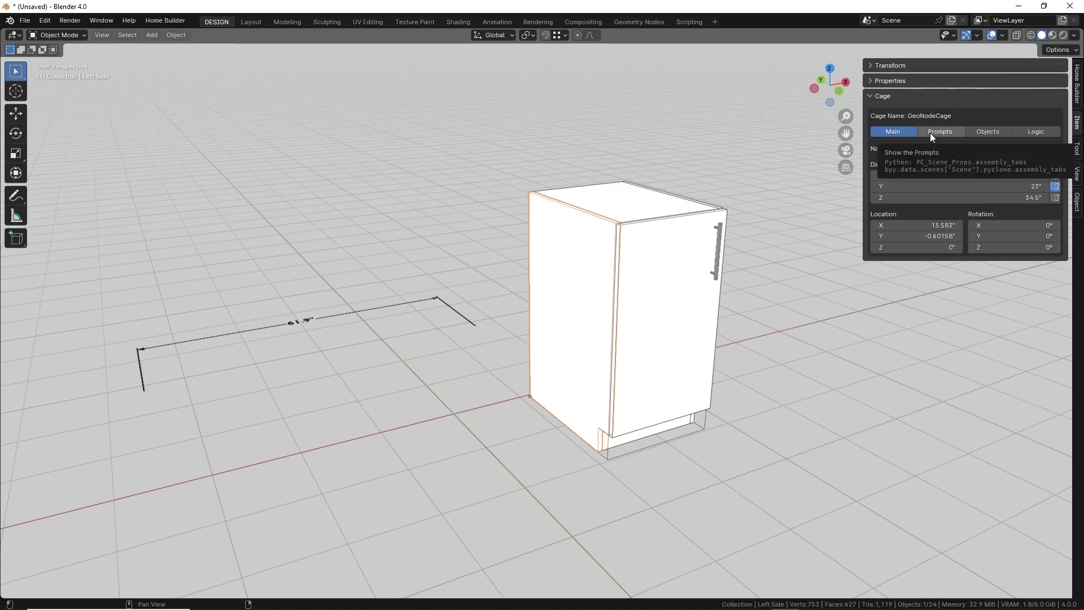
{"action": "left_click", "coordinate": [976, 131]}
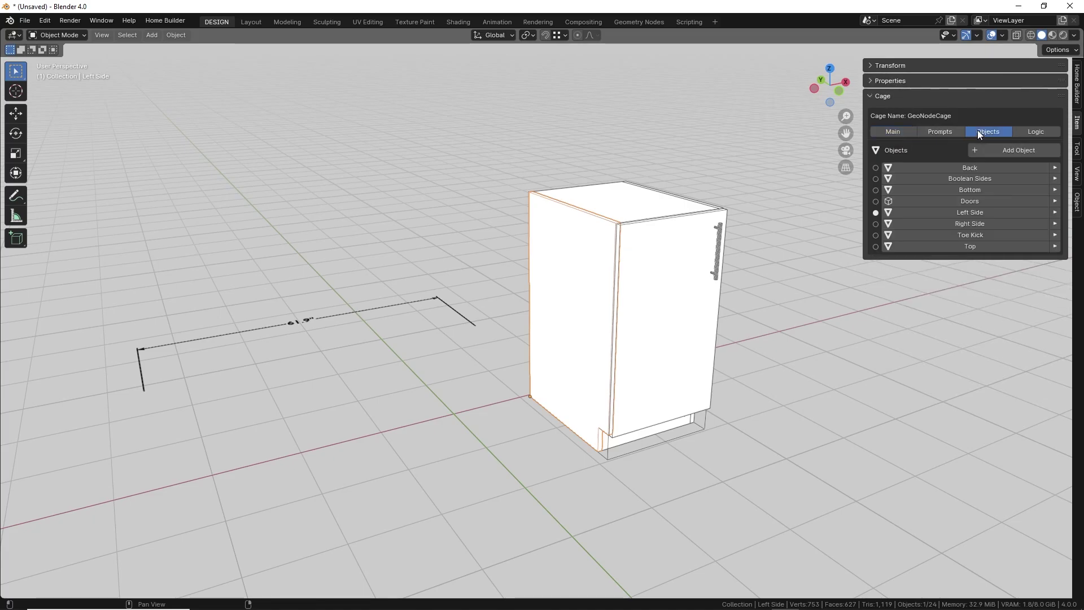
{"action": "left_click", "coordinate": [1055, 212]}
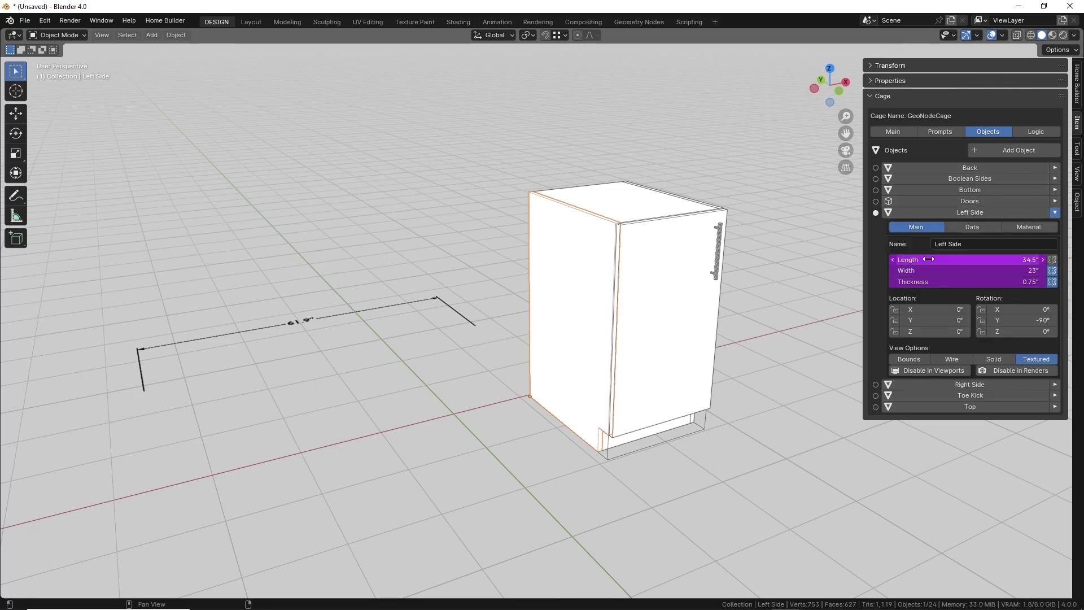